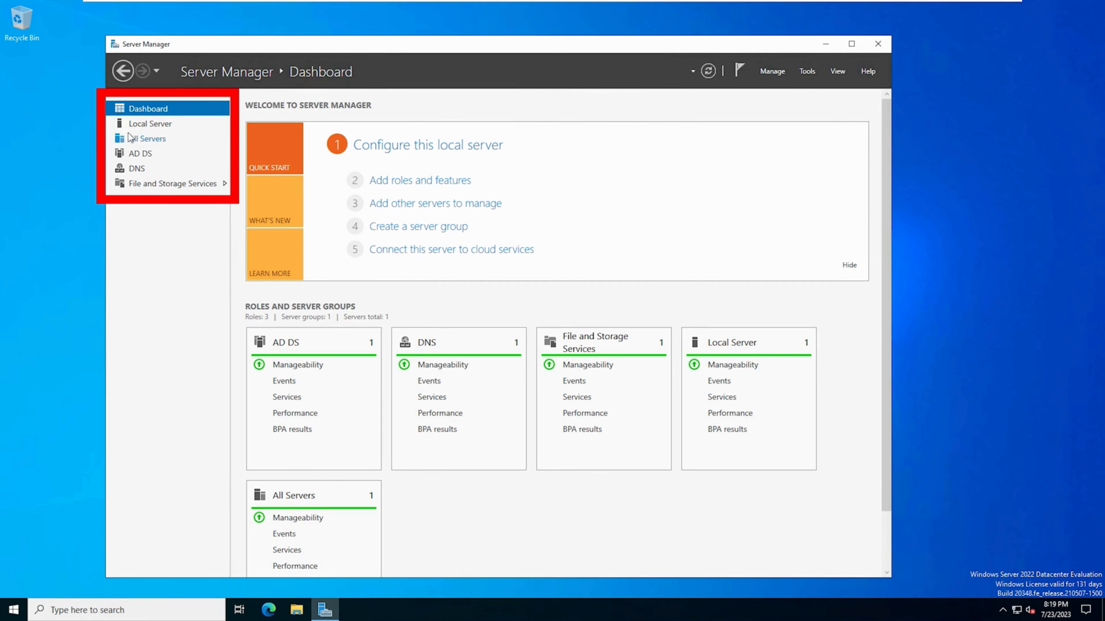
# - Open the network connections from the local server's Ethernet0 property and close that window again
pyautogui.click(147, 124)
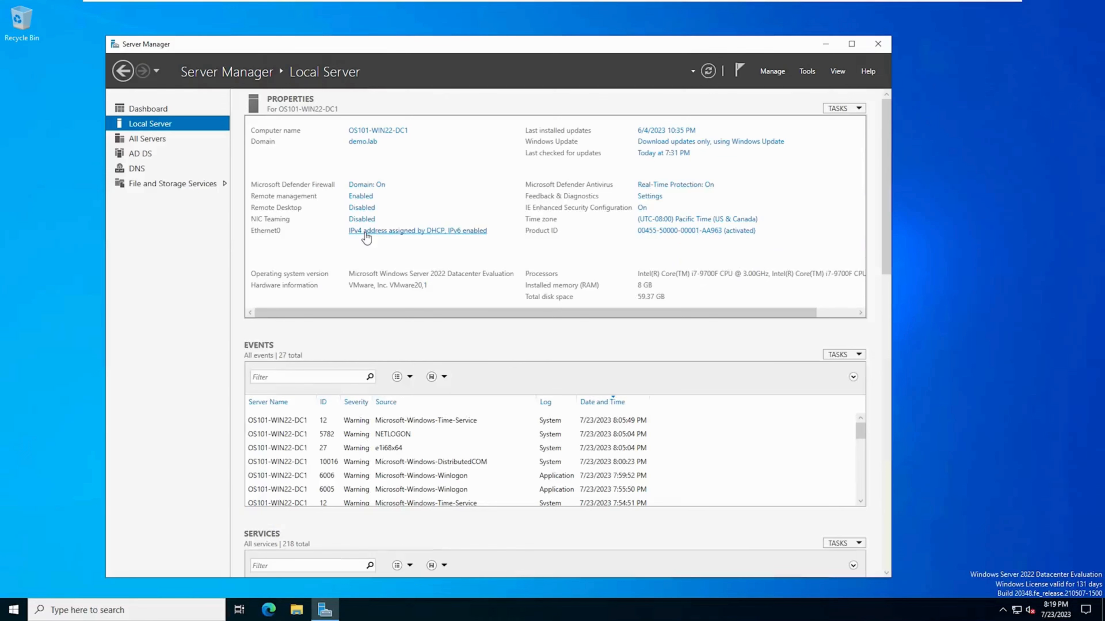
pyautogui.click(367, 231)
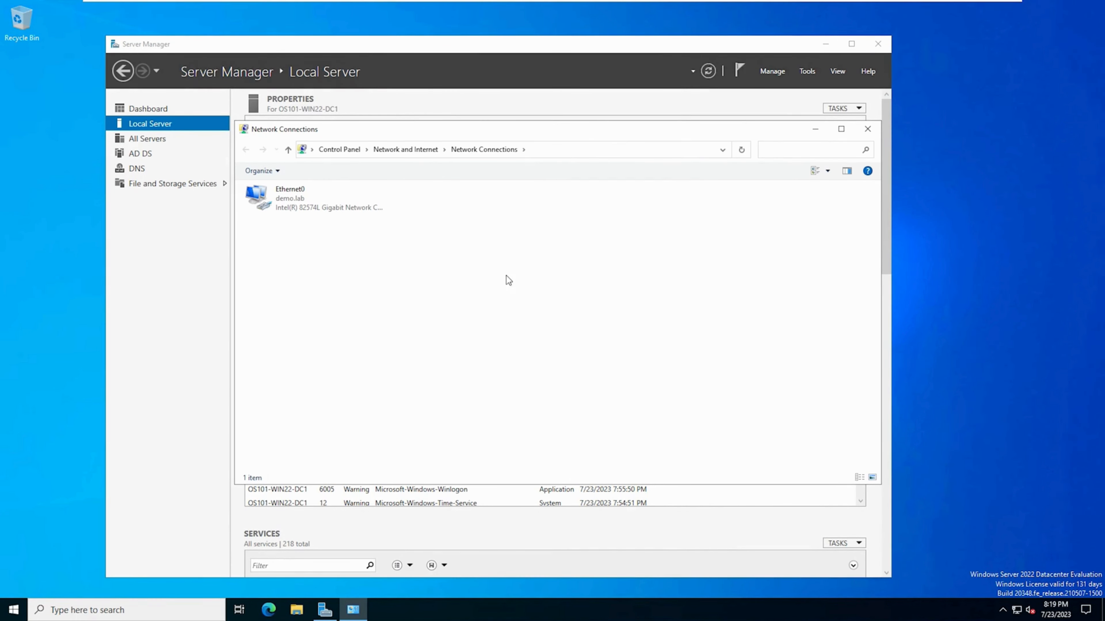
pyautogui.click(868, 132)
# - Search Windows for "view network con" and open the network connections
pyautogui.click(12, 610)
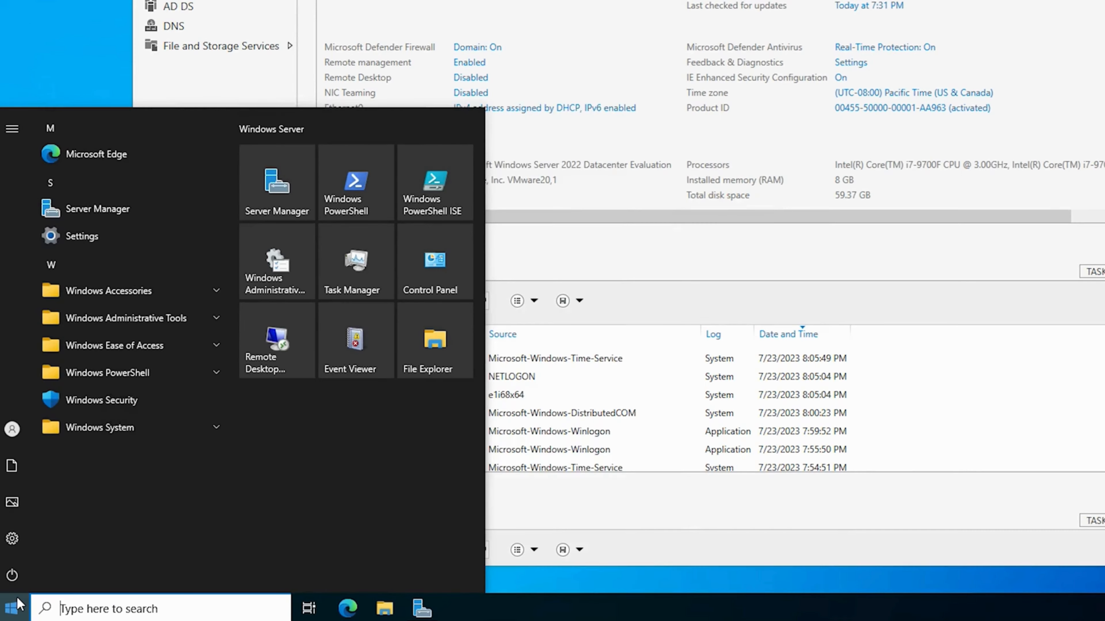
pyautogui.write('view net')
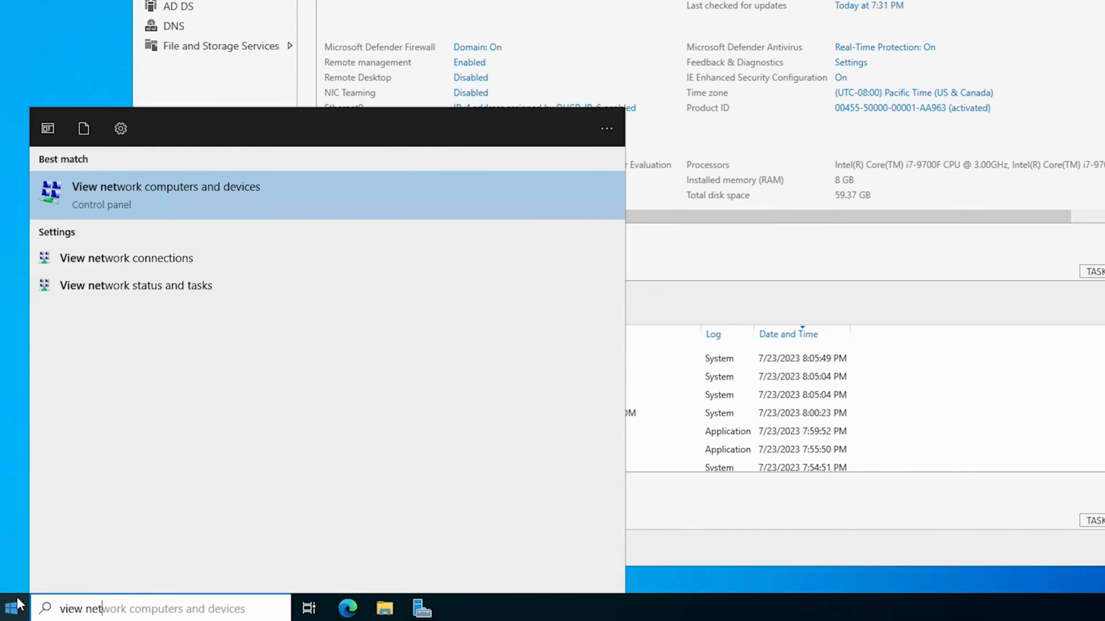
pyautogui.write('wo')
pyautogui.press('BackSpace')
pyautogui.write('wor')
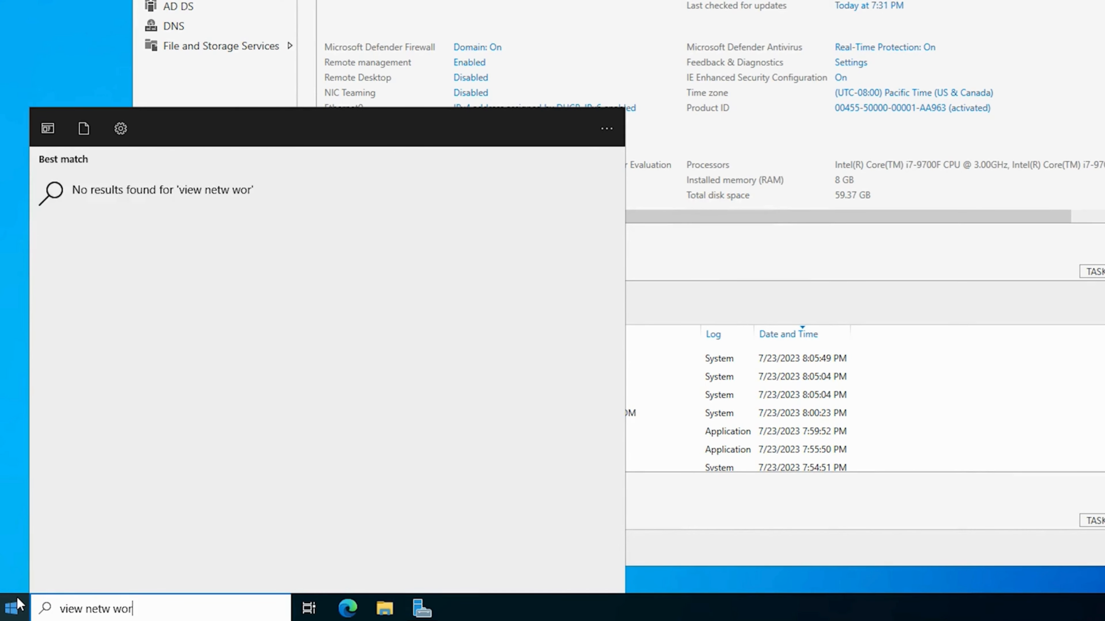
pyautogui.press('BackSpace')
pyautogui.press('BackSpace')
pyautogui.press('BackSpace')
pyautogui.press('BackSpace')
pyautogui.write('ork con')
pyautogui.click(192, 203)
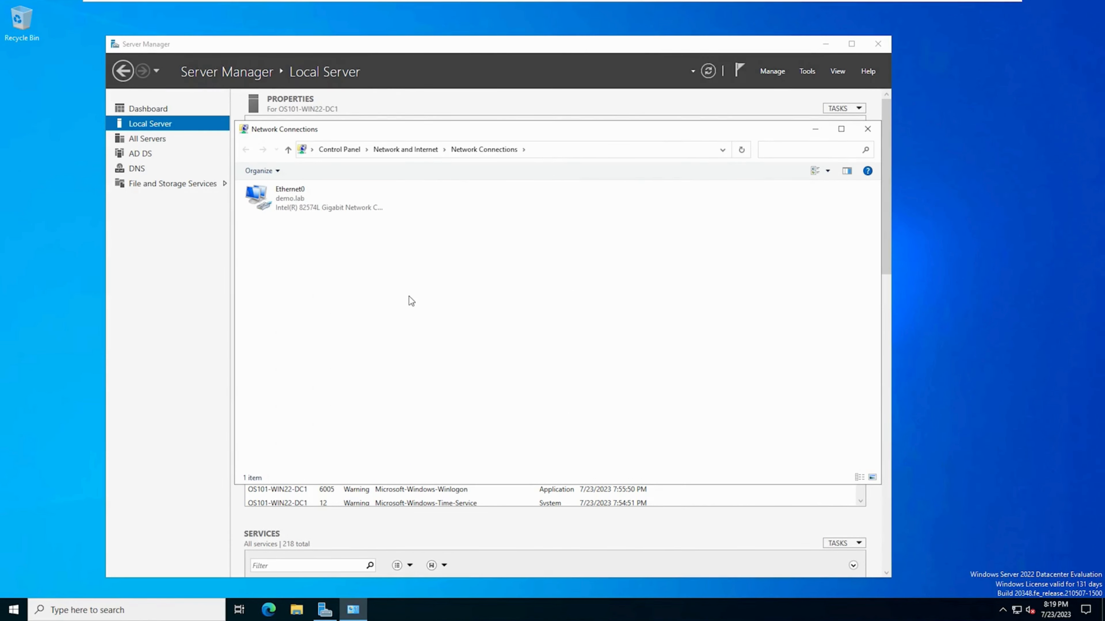
# - Open the Internet Protocol Version 4 (TCP/IPv4) properties of the Ethernet0 adapter
pyautogui.click(322, 208)
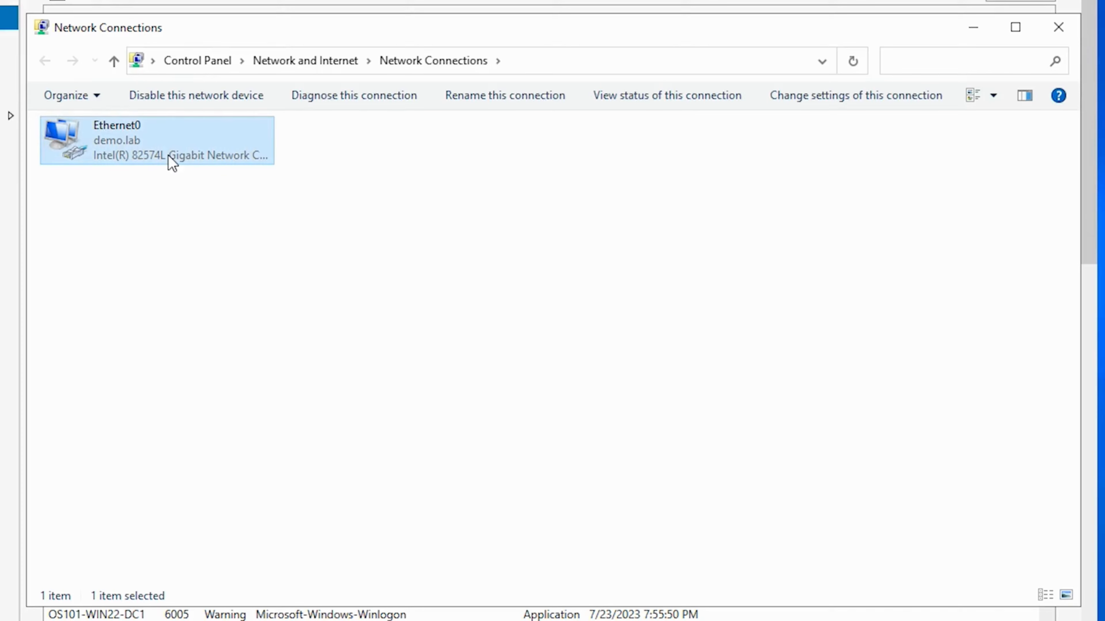
pyautogui.rightClick(173, 163)
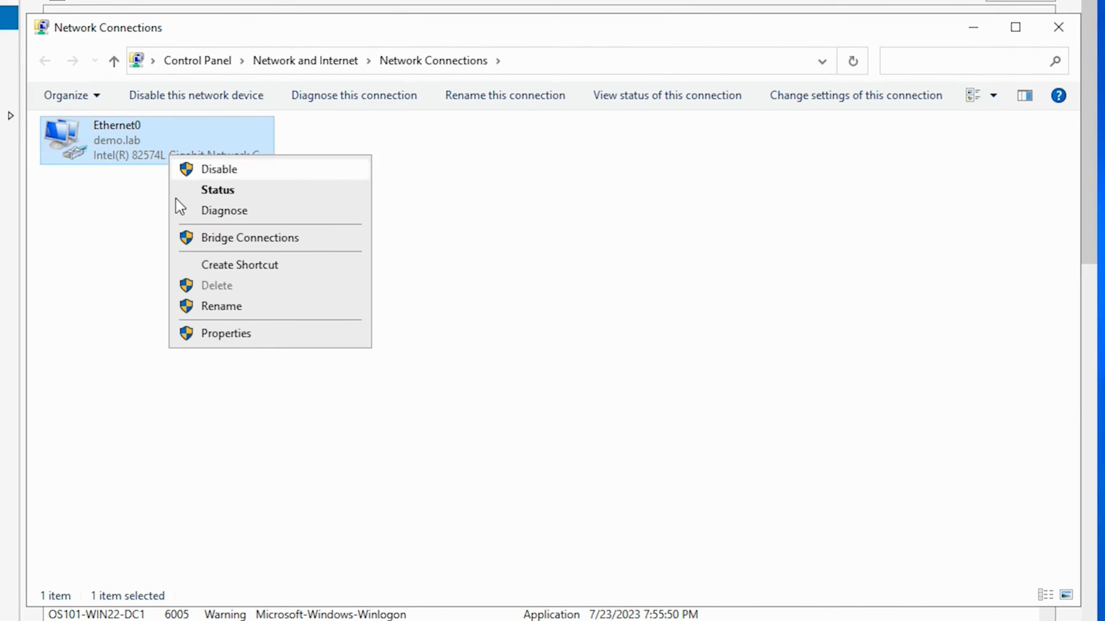
pyautogui.click(231, 334)
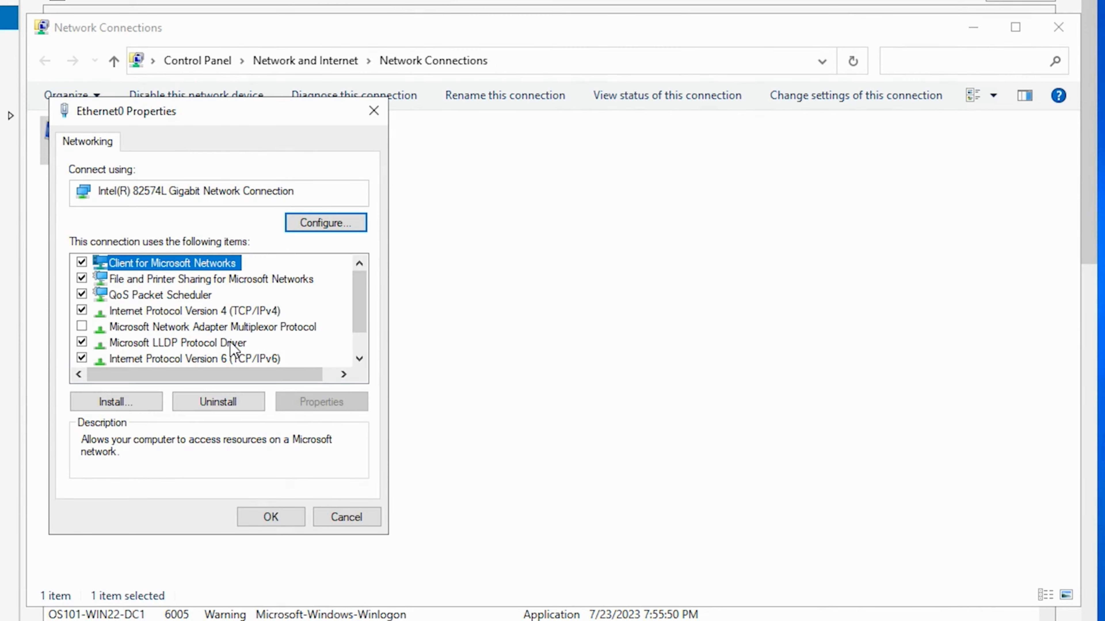
pyautogui.click(198, 312)
pyautogui.click(327, 403)
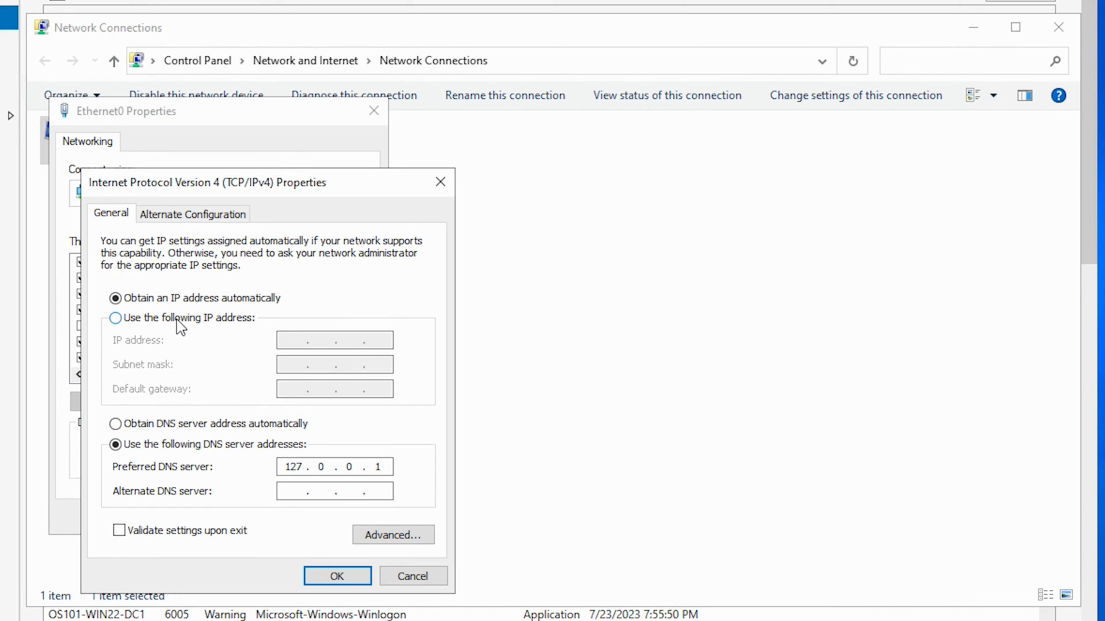
# - Assign the adapter the static IP address 192.168.163.133, subnet mask 255.255.255.0 and default gateway 192.168.163.1, and apply the settings
pyautogui.click(177, 320)
pyautogui.click(294, 343)
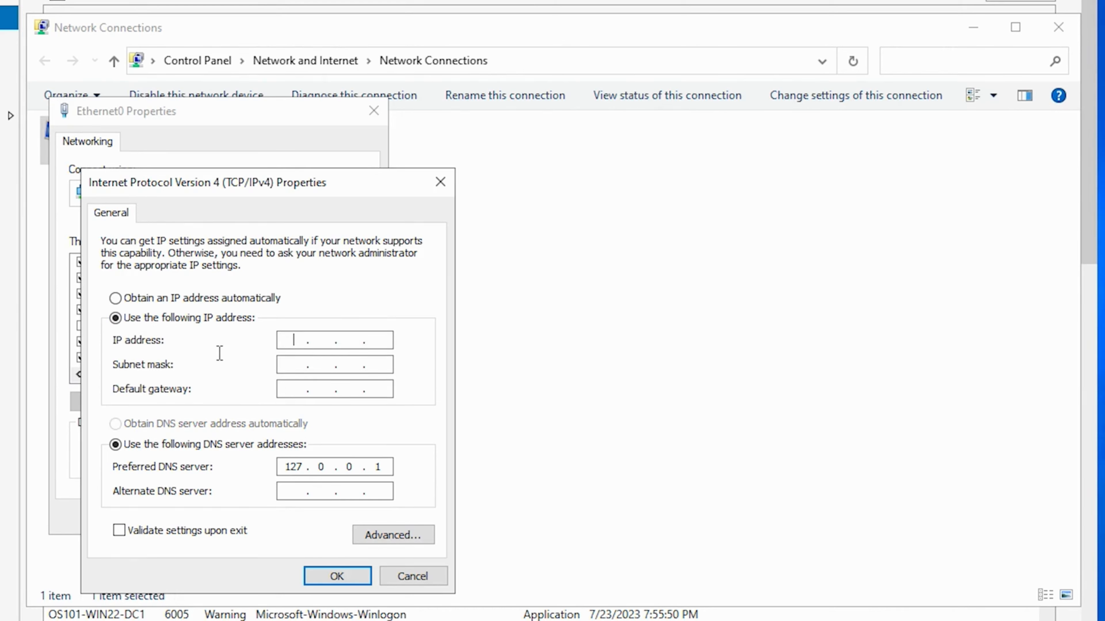
pyautogui.write('192 . 168 . 163 . 133')
pyautogui.click(287, 367)
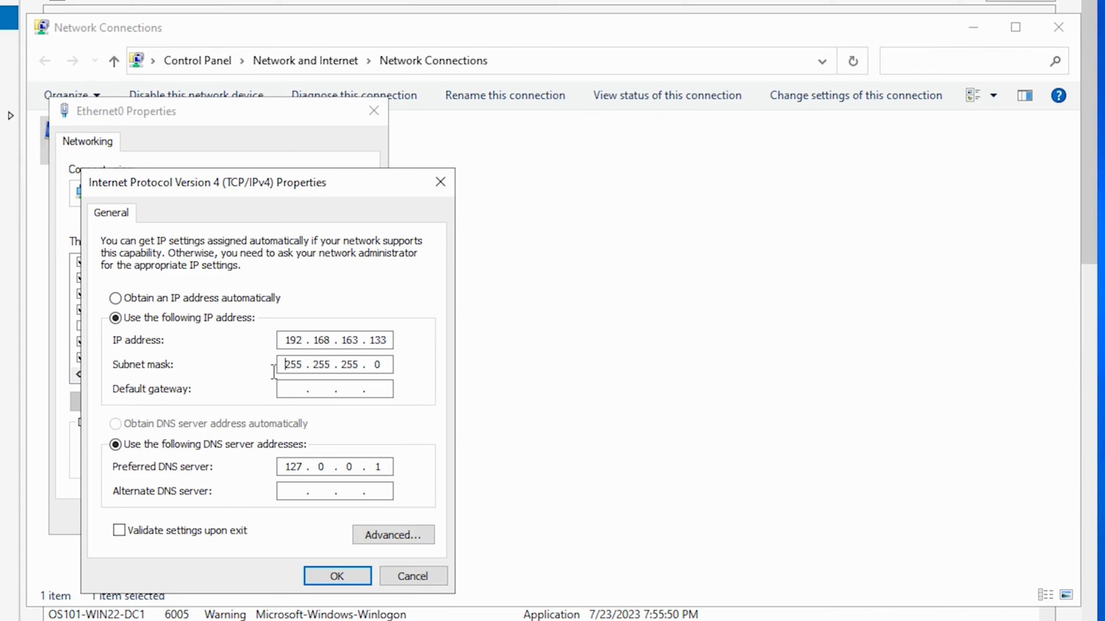
pyautogui.click(287, 393)
pyautogui.write('192.168.163.1')
pyautogui.click(338, 576)
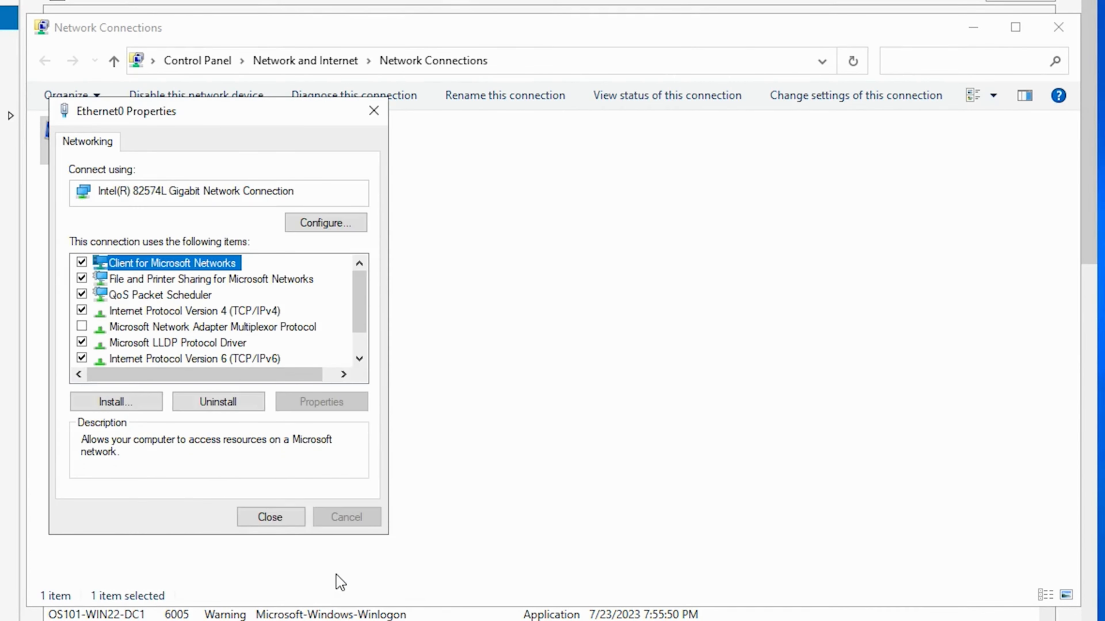
pyautogui.click(271, 518)
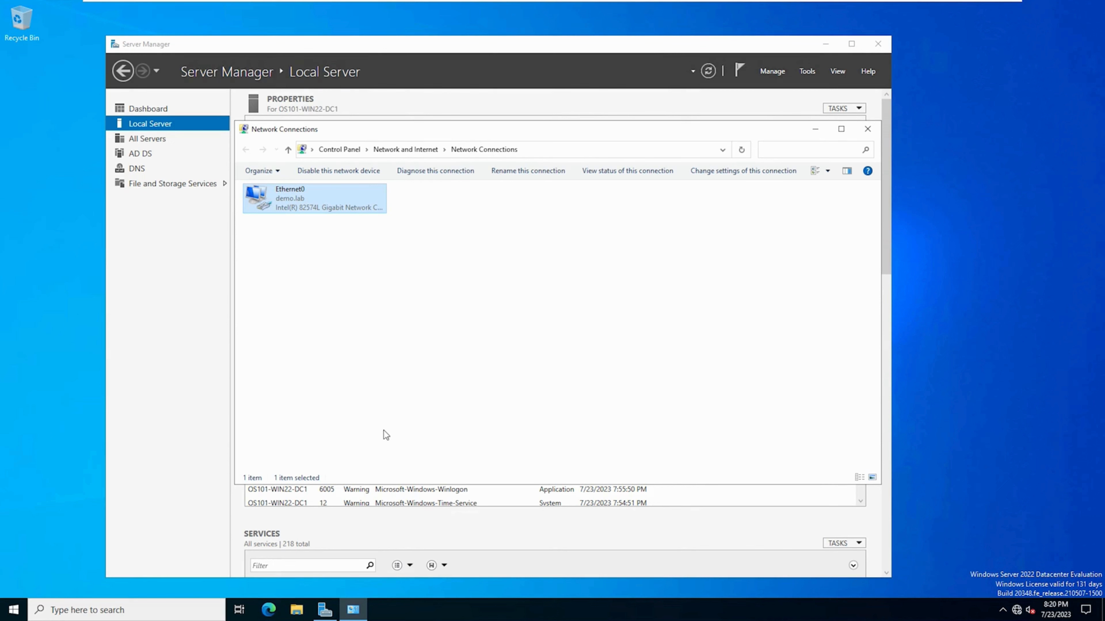
# - Restart the server and unlock its lock screen to sign in
pyautogui.click(14, 609)
pyautogui.click(18, 586)
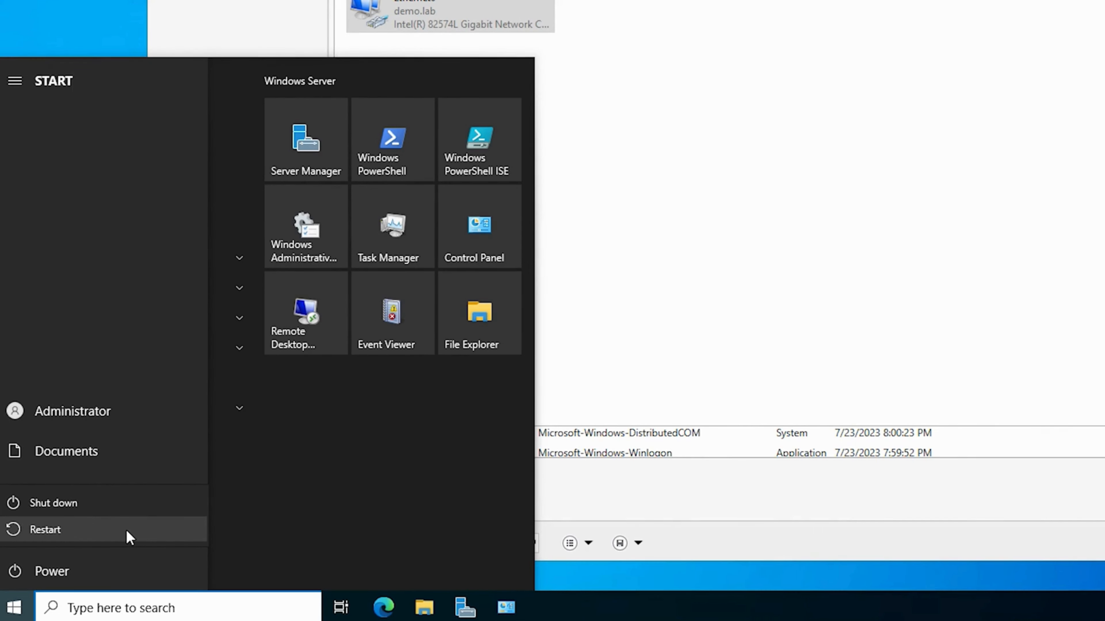
pyautogui.click(125, 528)
pyautogui.click(238, 525)
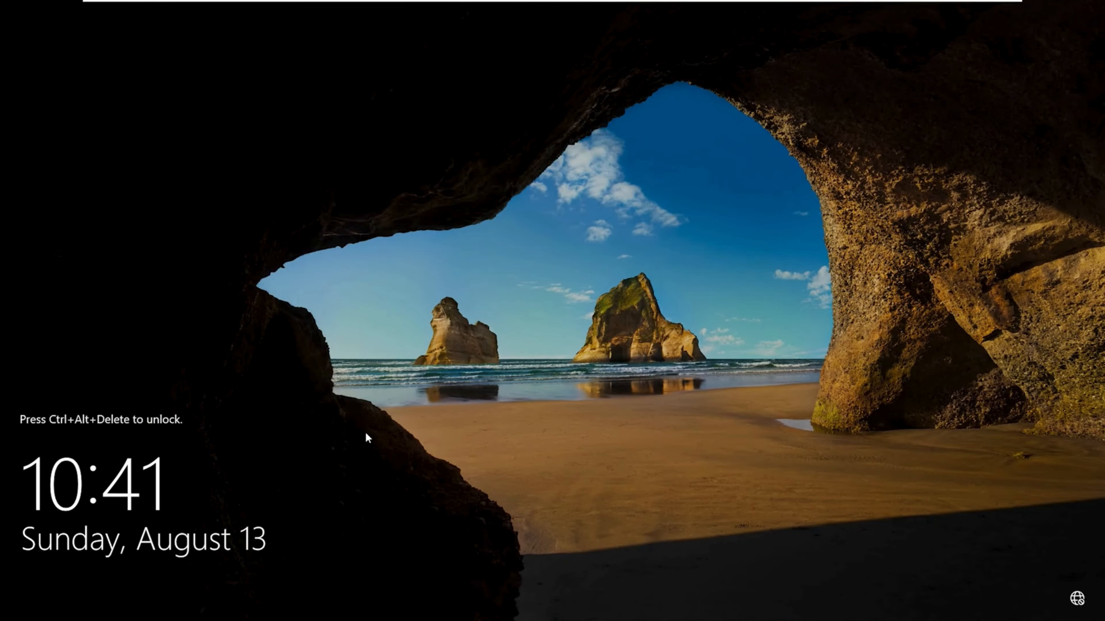
pyautogui.hotkey('ctrl', 'alt', 'Delete')
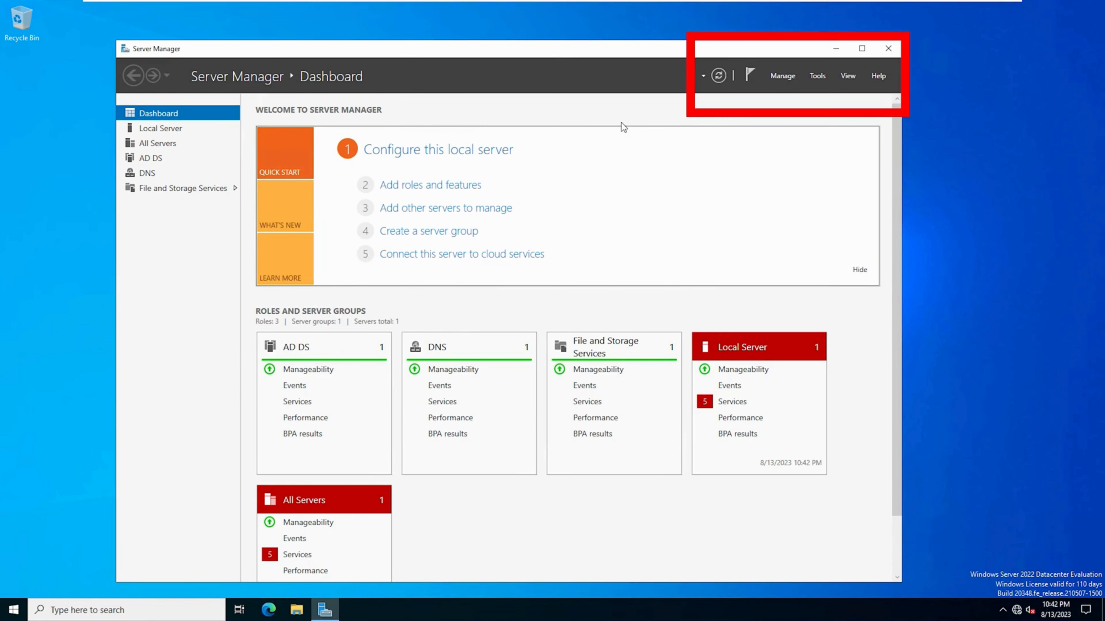
# - Start adding roles and features with a role-based or feature-based installation on the OS101-WIN22-DC1 server from the server pool
pyautogui.click(782, 76)
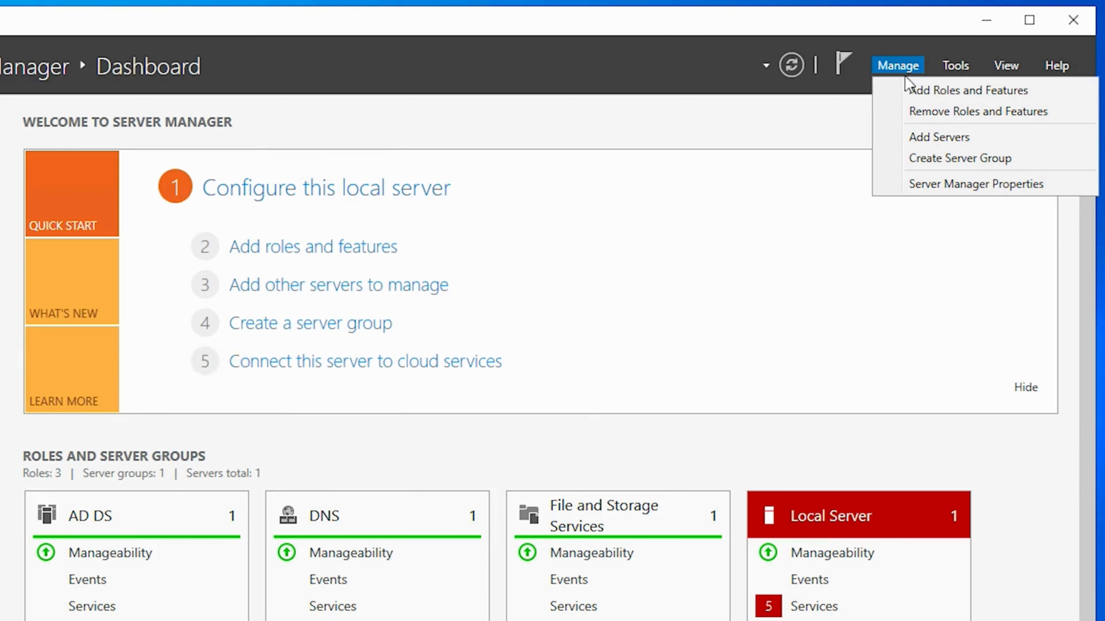
pyautogui.click(976, 91)
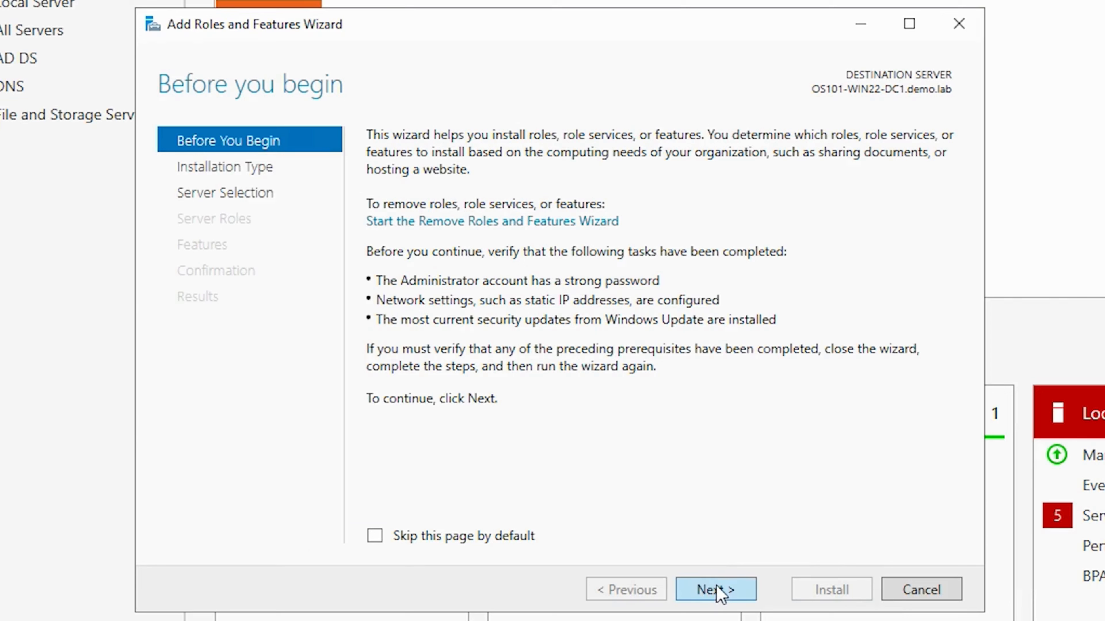
pyautogui.click(716, 588)
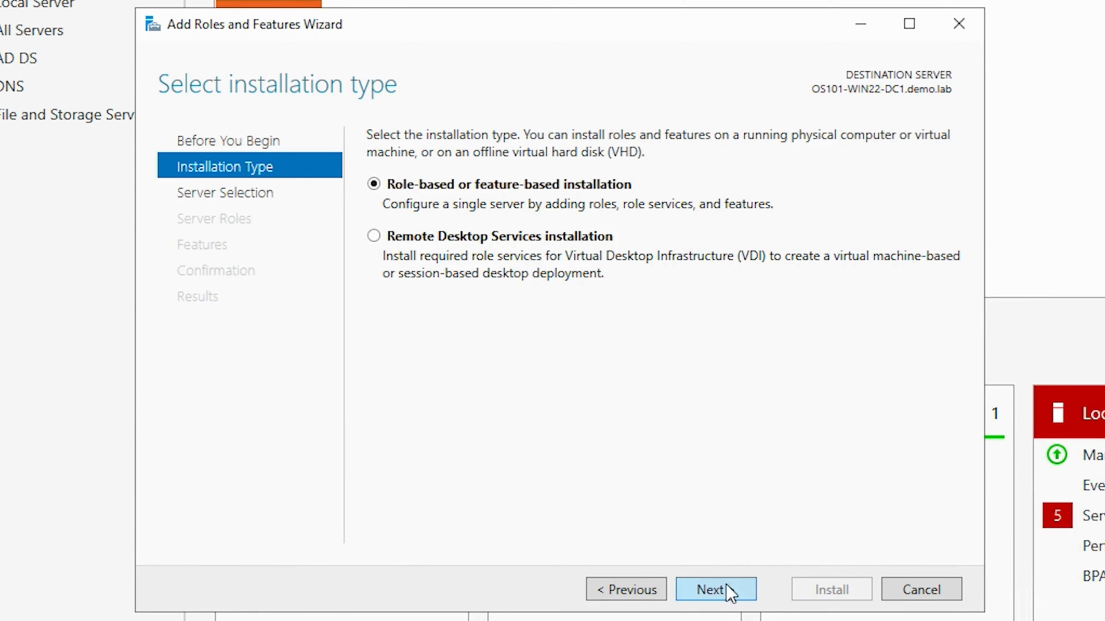
pyautogui.click(721, 589)
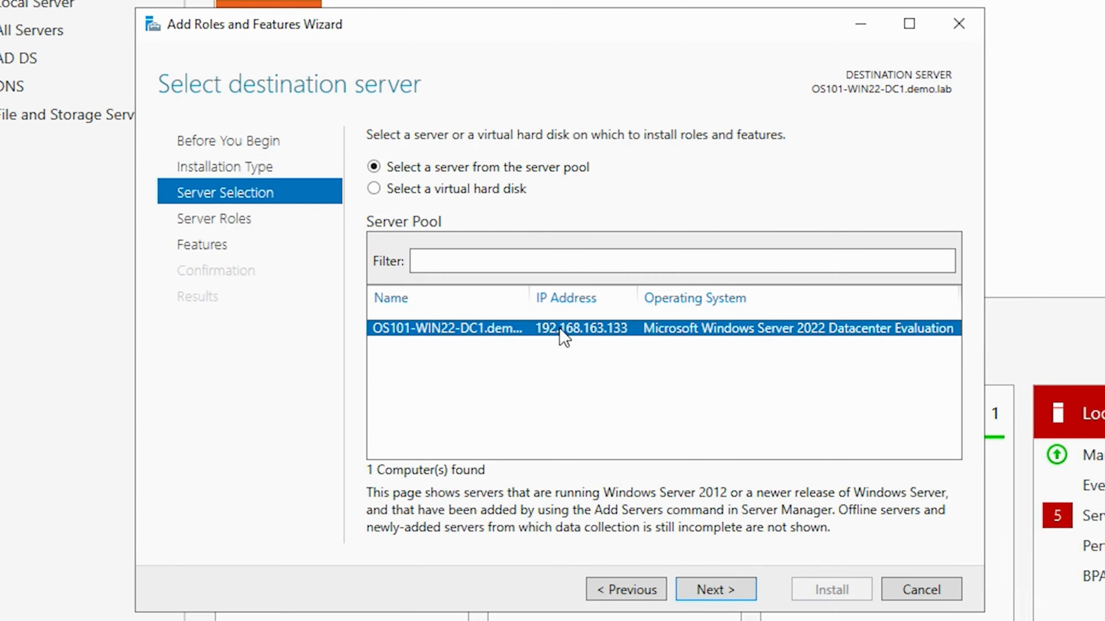
pyautogui.click(719, 588)
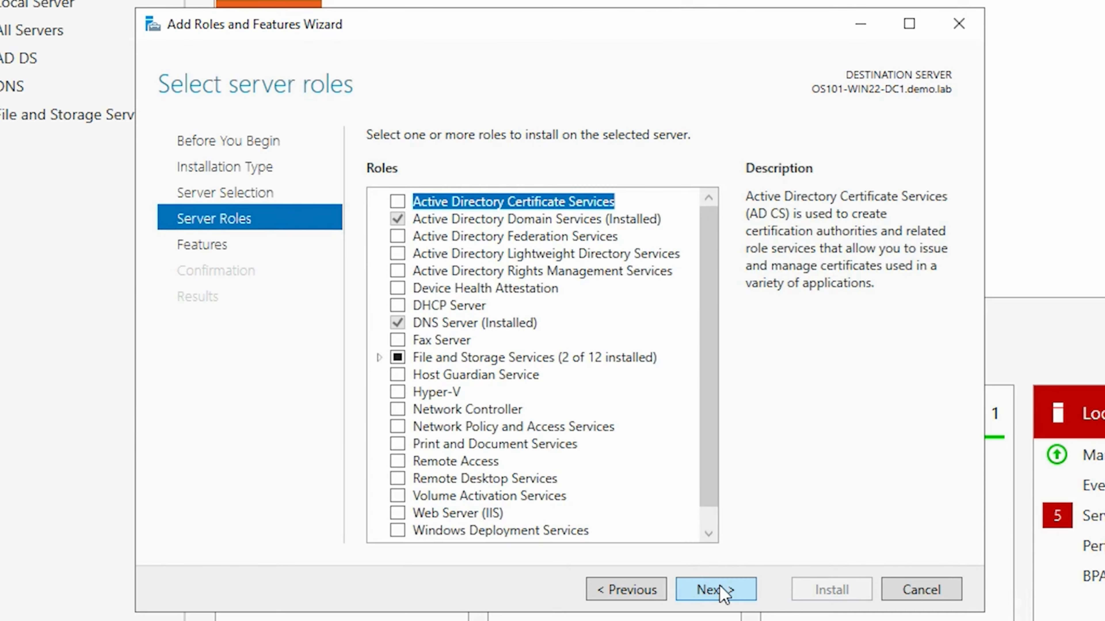
# - Select the DHCP Server role with its required management tools and accept the default features
pyautogui.click(397, 306)
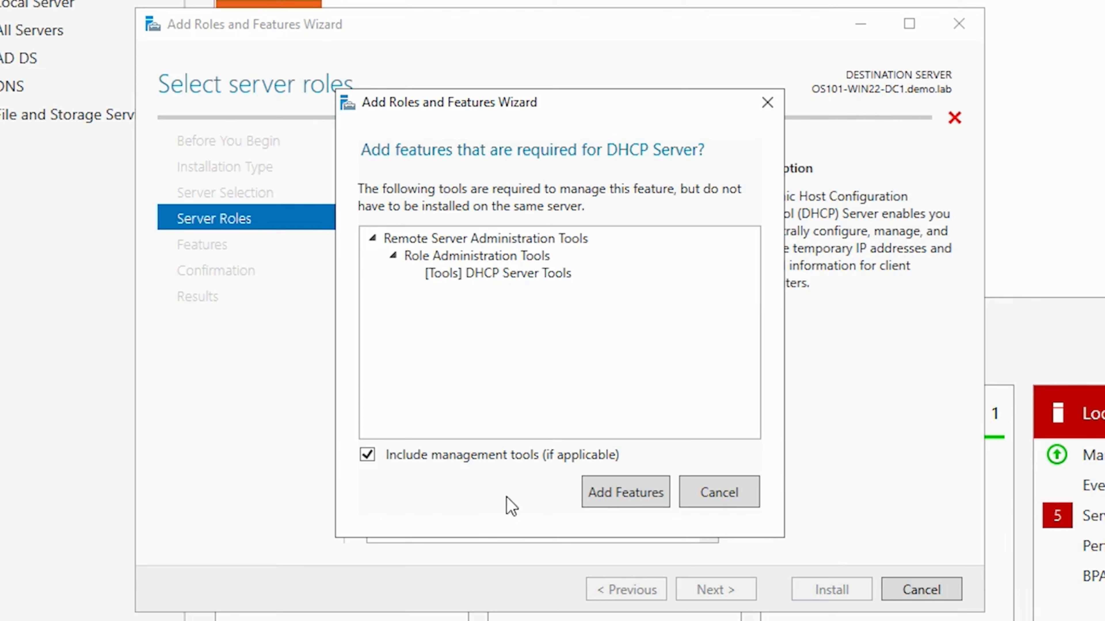
pyautogui.click(623, 506)
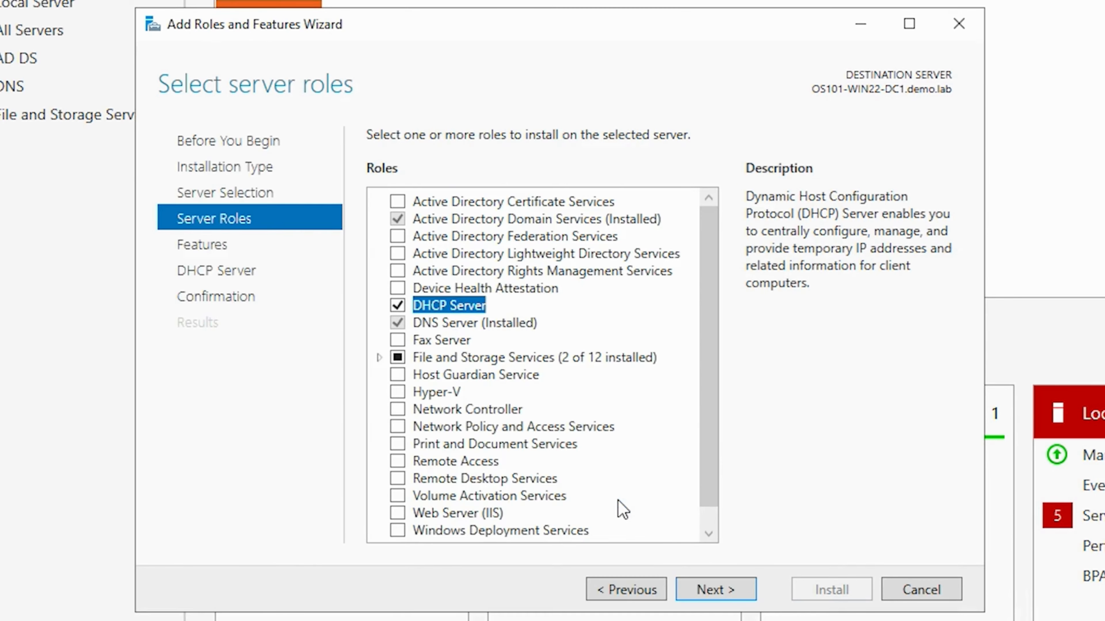
pyautogui.click(712, 586)
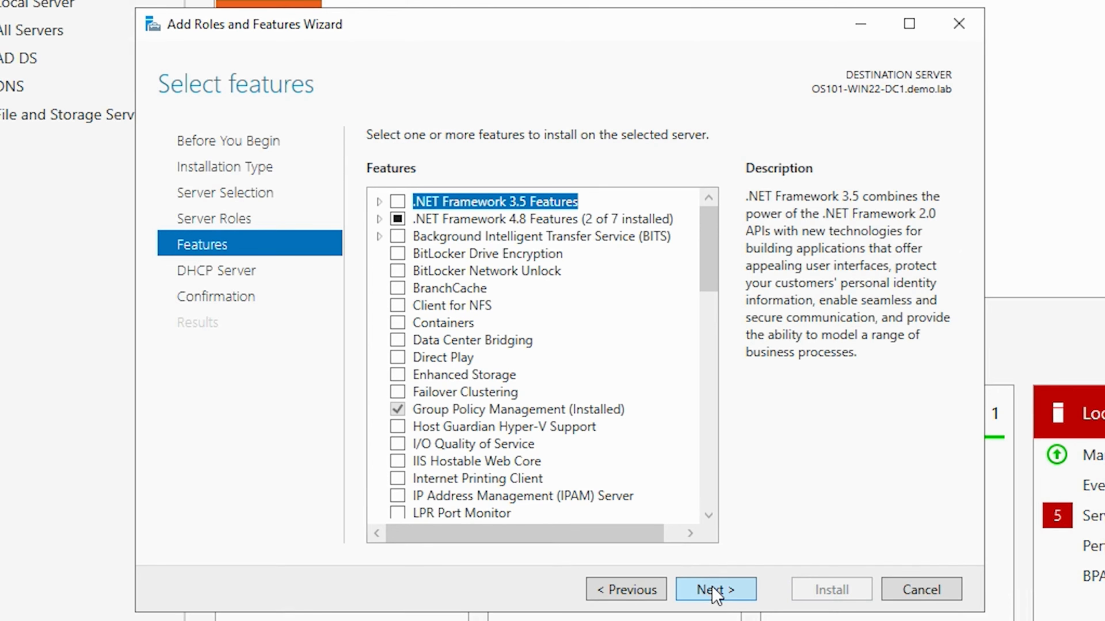
pyautogui.click(712, 586)
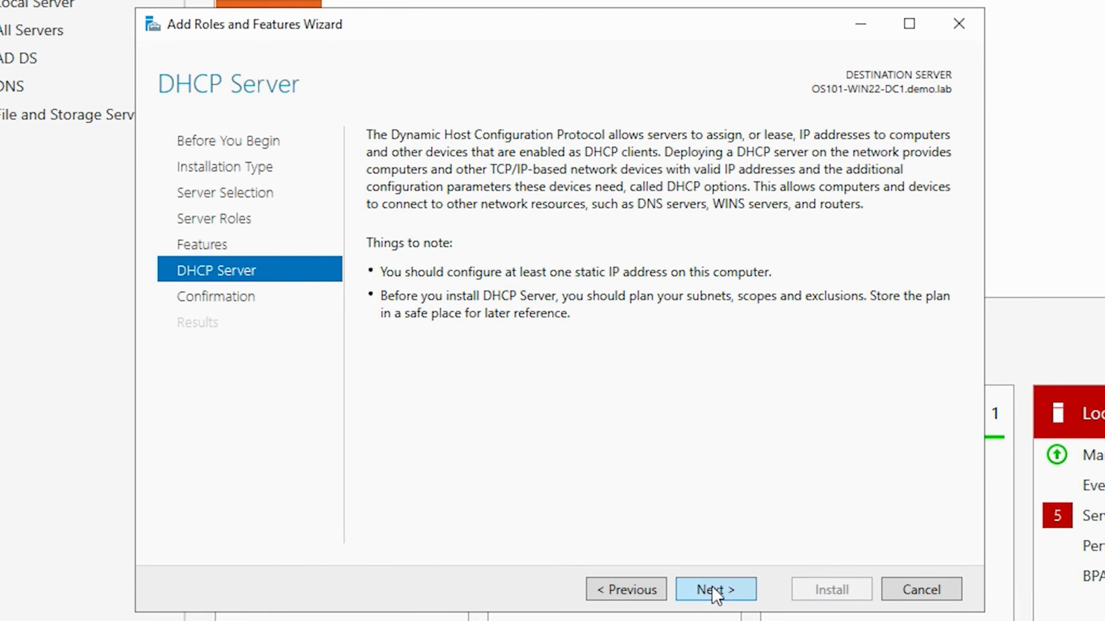
pyautogui.click(711, 586)
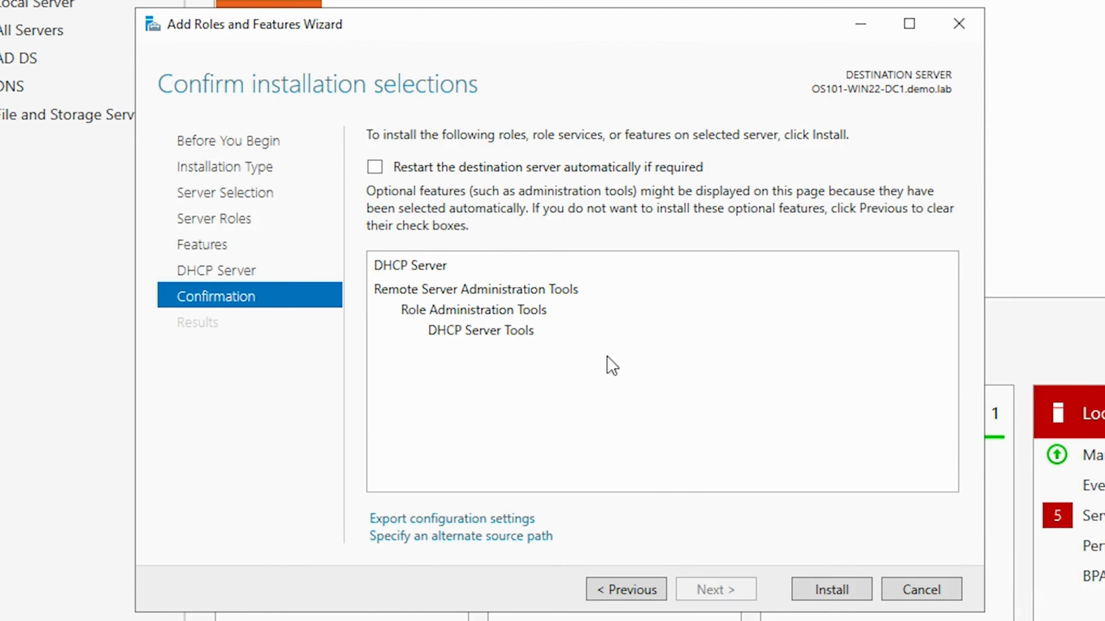
# - Allow an automatic restart of the destination server if required, install the DHCP Server role, and close the wizard
pyautogui.click(374, 166)
pyautogui.click(829, 594)
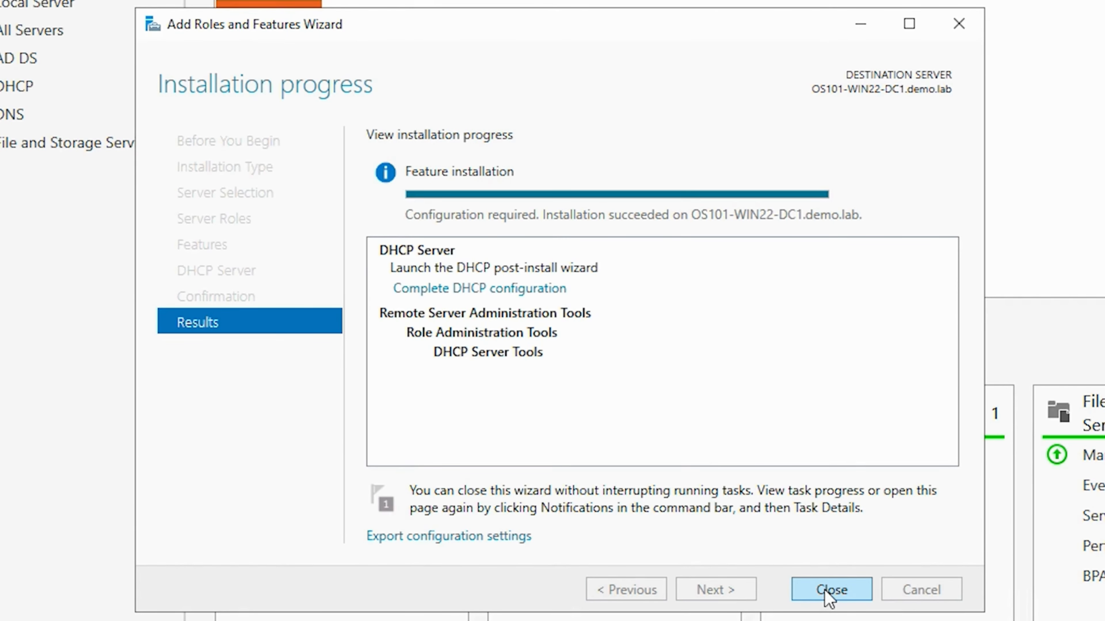
pyautogui.click(828, 589)
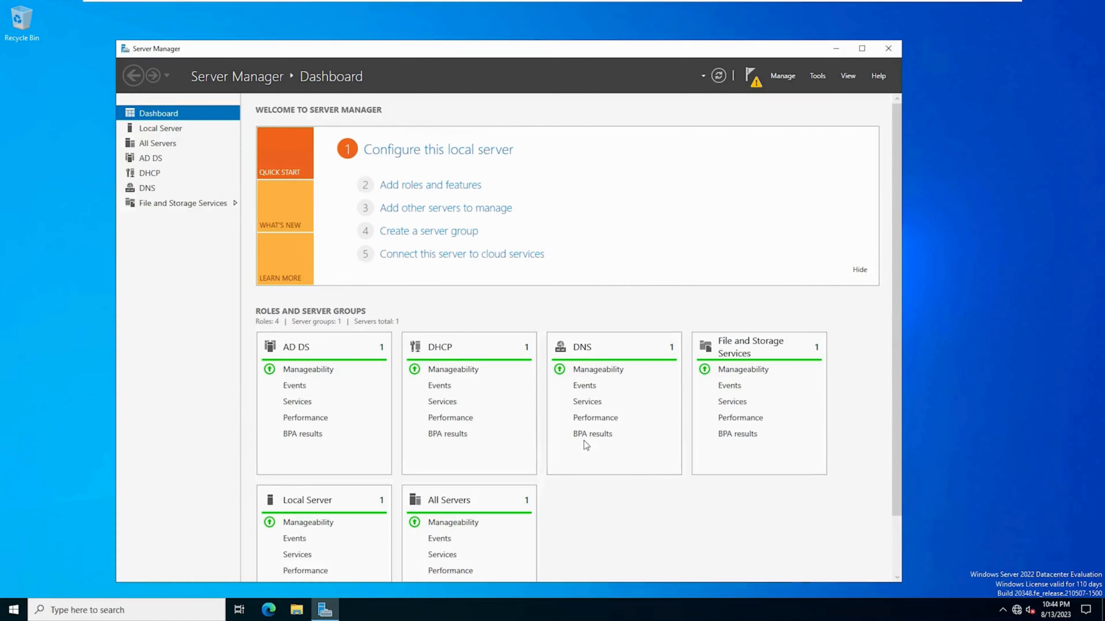
# - Complete the DHCP post-install configuration, authorizing the server in AD DS with the preset domain administrator's credentials
pyautogui.click(750, 85)
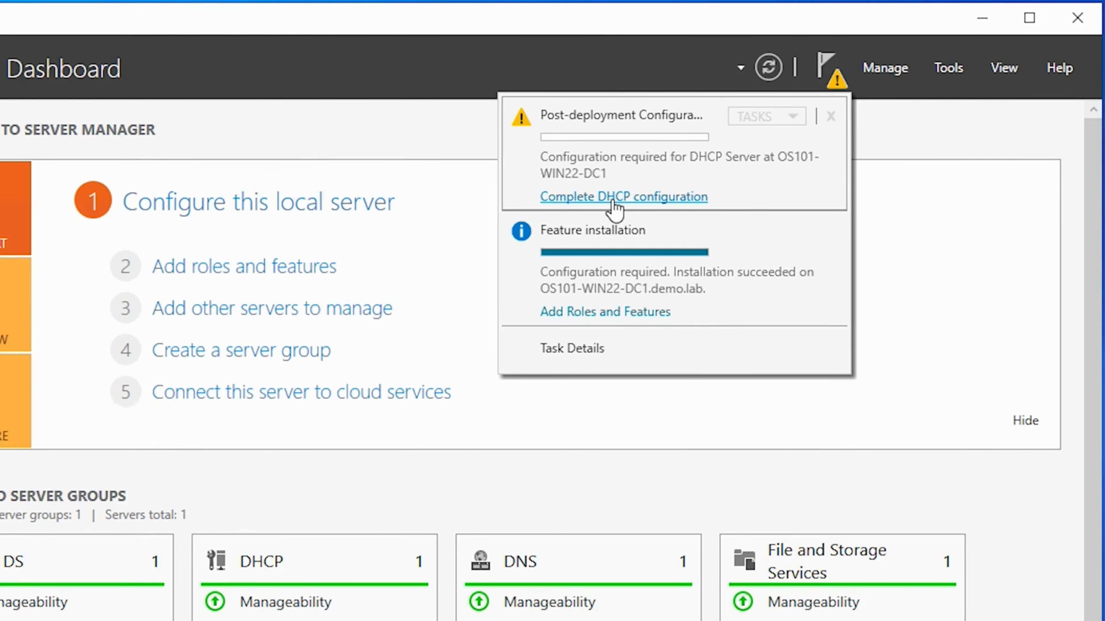
pyautogui.click(612, 198)
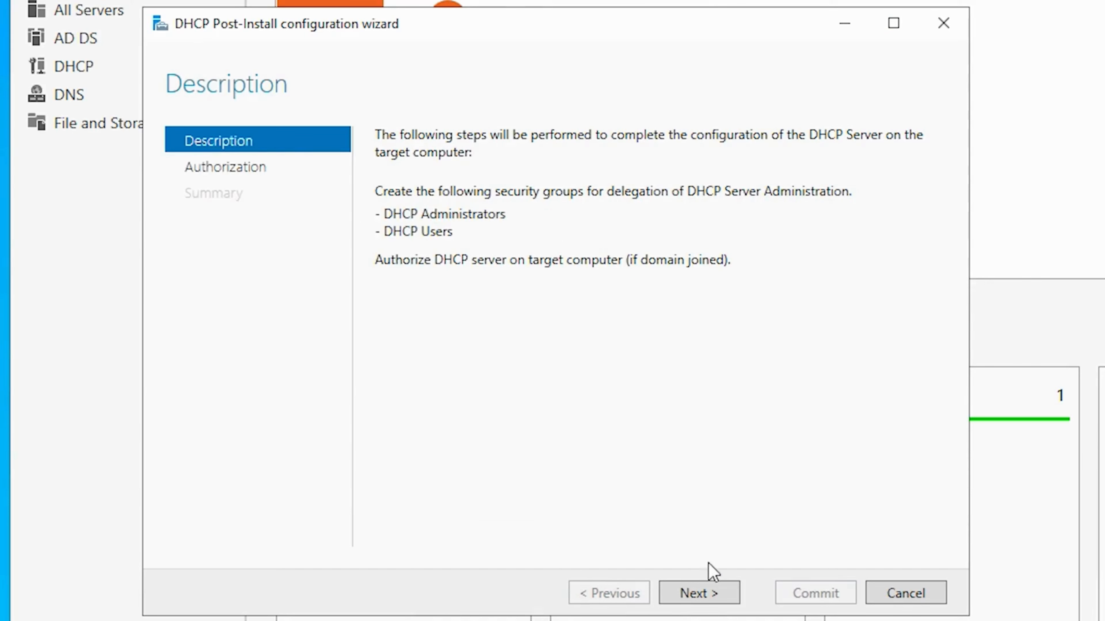
pyautogui.click(698, 594)
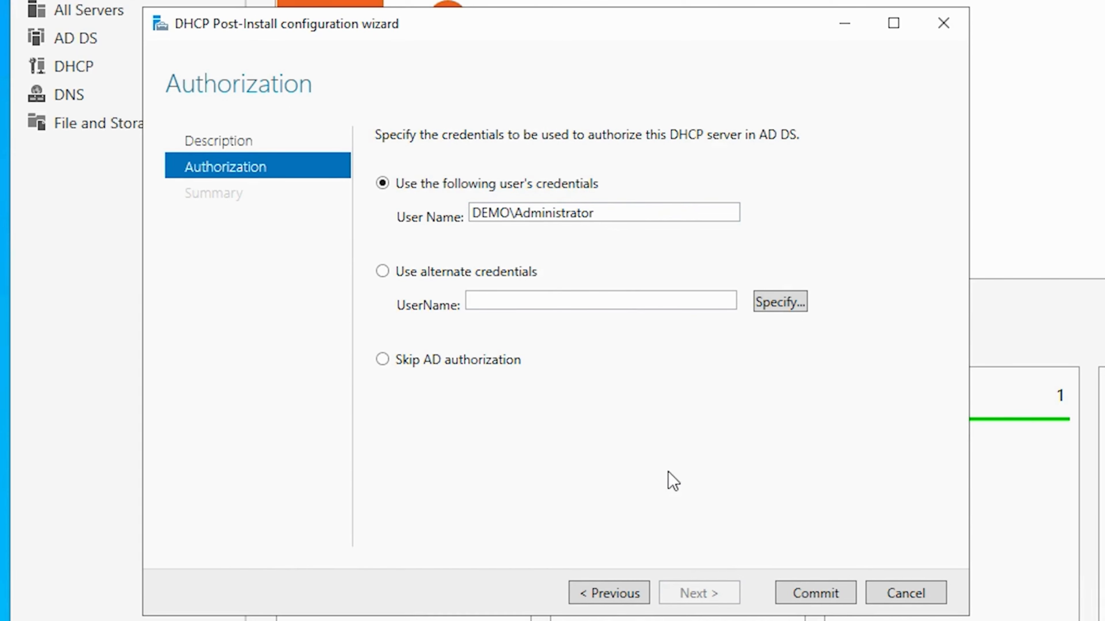
pyautogui.click(818, 592)
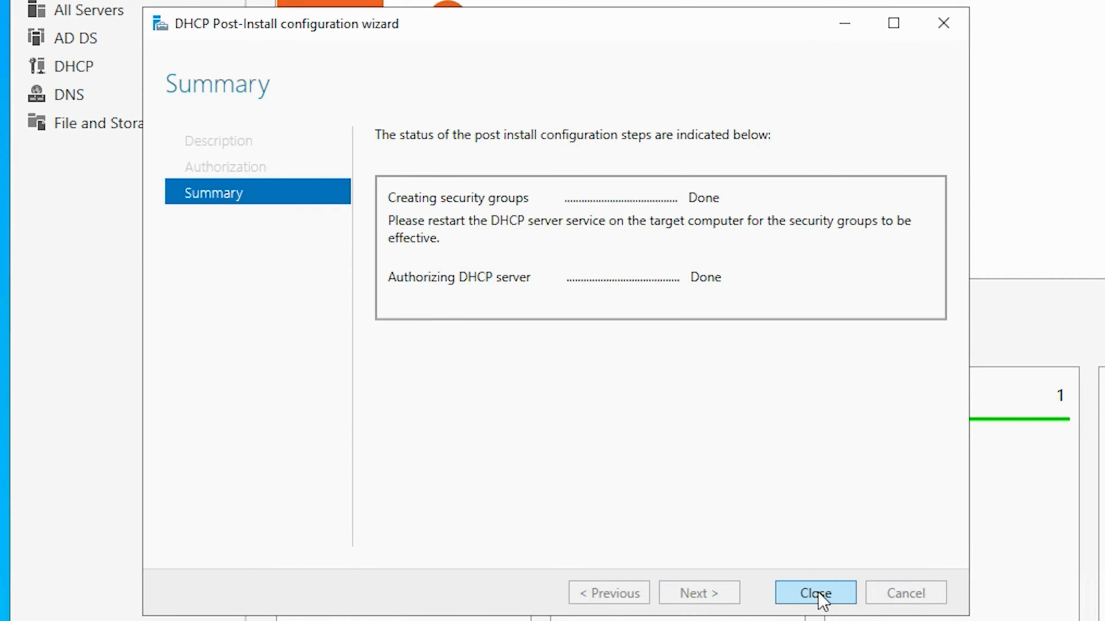
pyautogui.click(816, 592)
# - Clear the feature installation and DHCP post-deployment configuration entries from the server's notifications
pyautogui.click(749, 76)
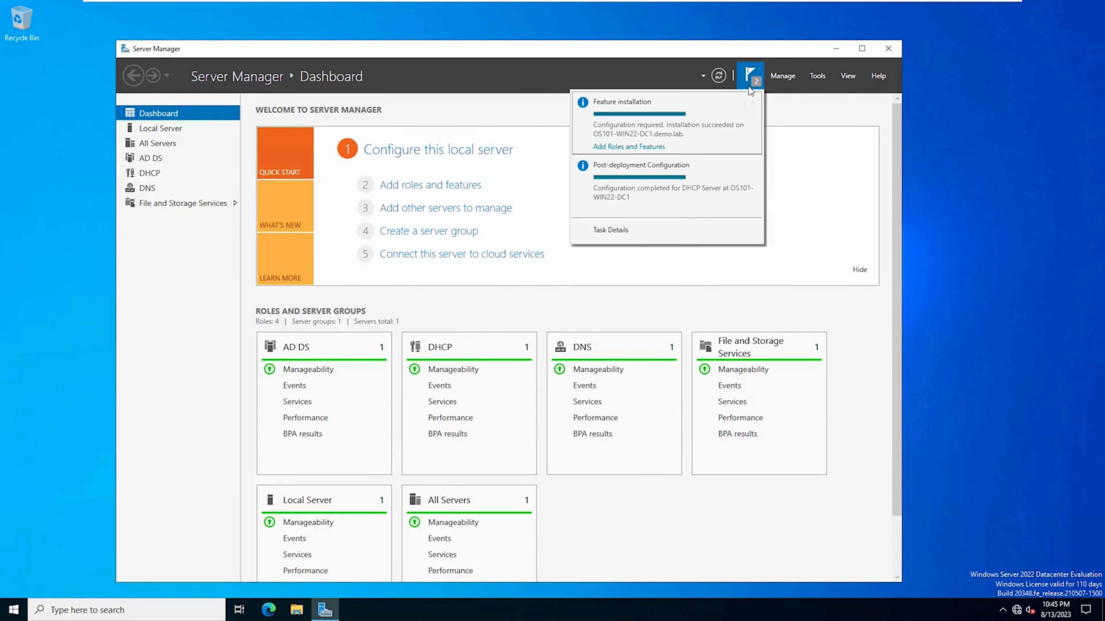
pyautogui.click(753, 102)
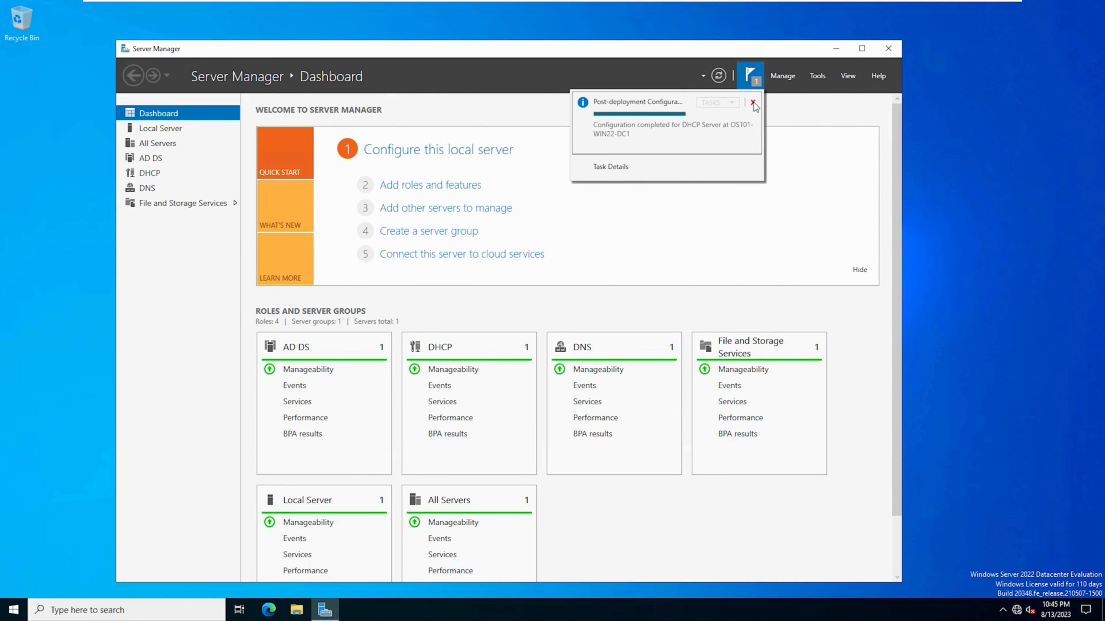
pyautogui.click(753, 102)
pyautogui.click(608, 543)
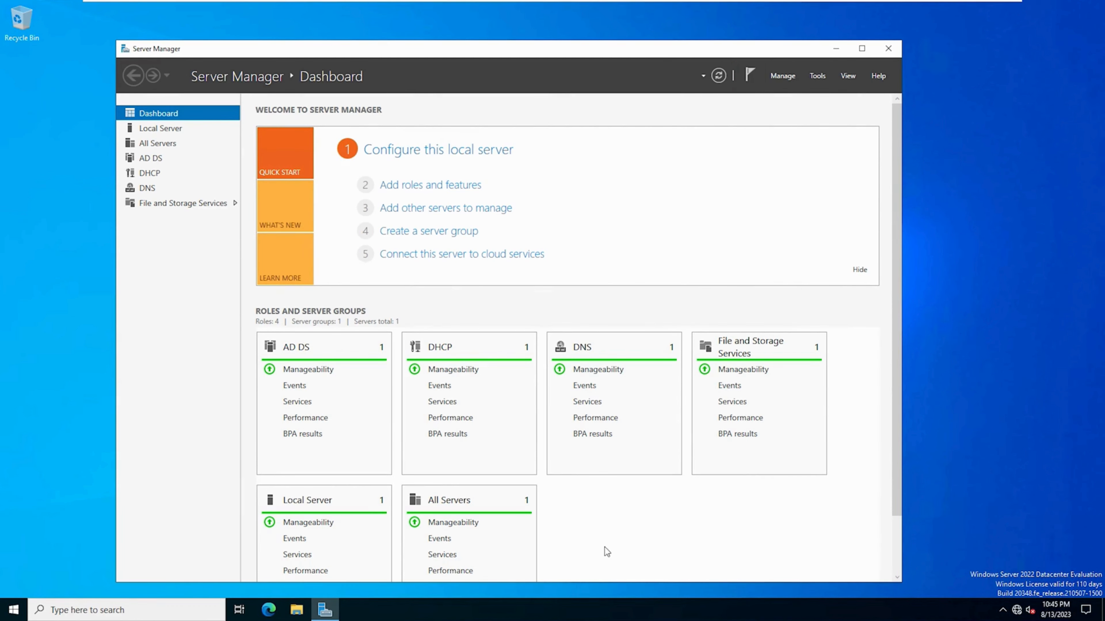
# - Restart the server, giving Other (Unplanned) as the reason
pyautogui.click(12, 613)
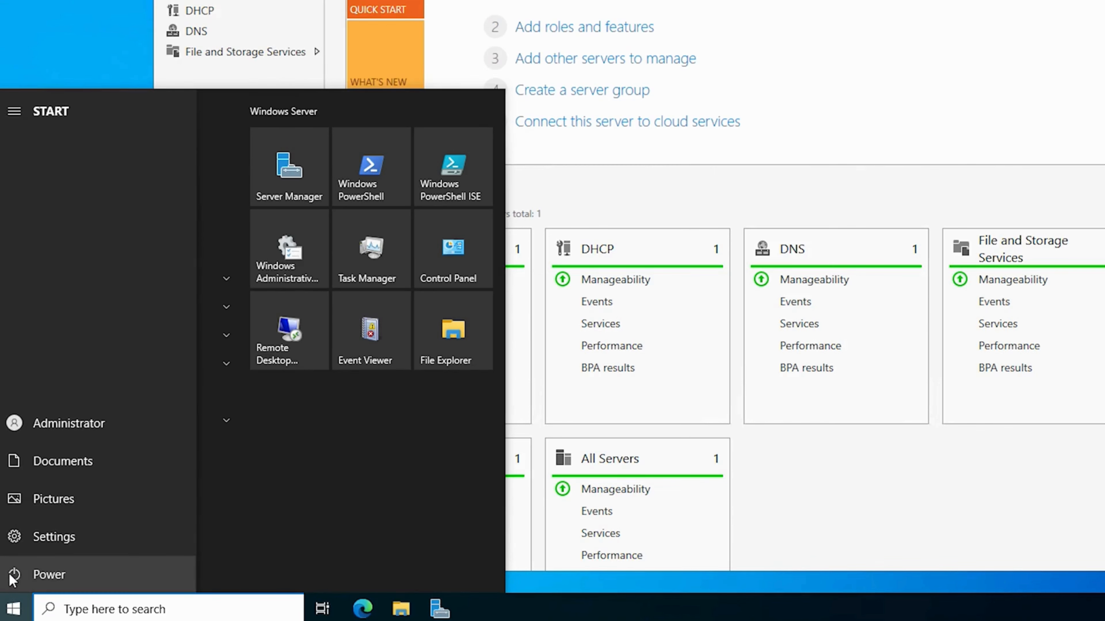
pyautogui.click(13, 575)
pyautogui.click(84, 540)
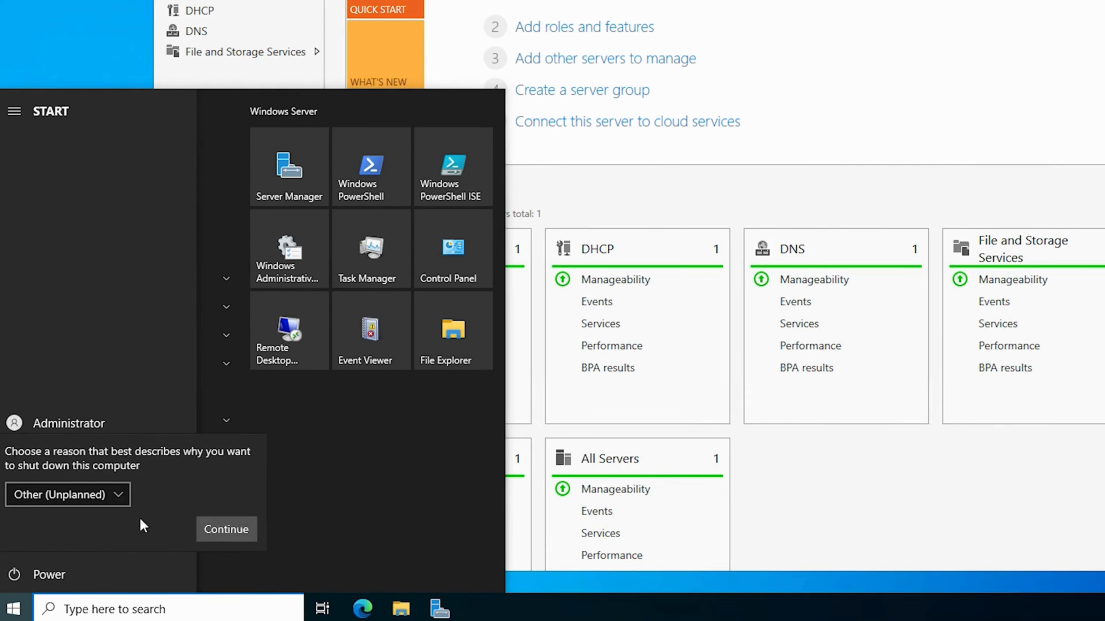
pyautogui.click(227, 529)
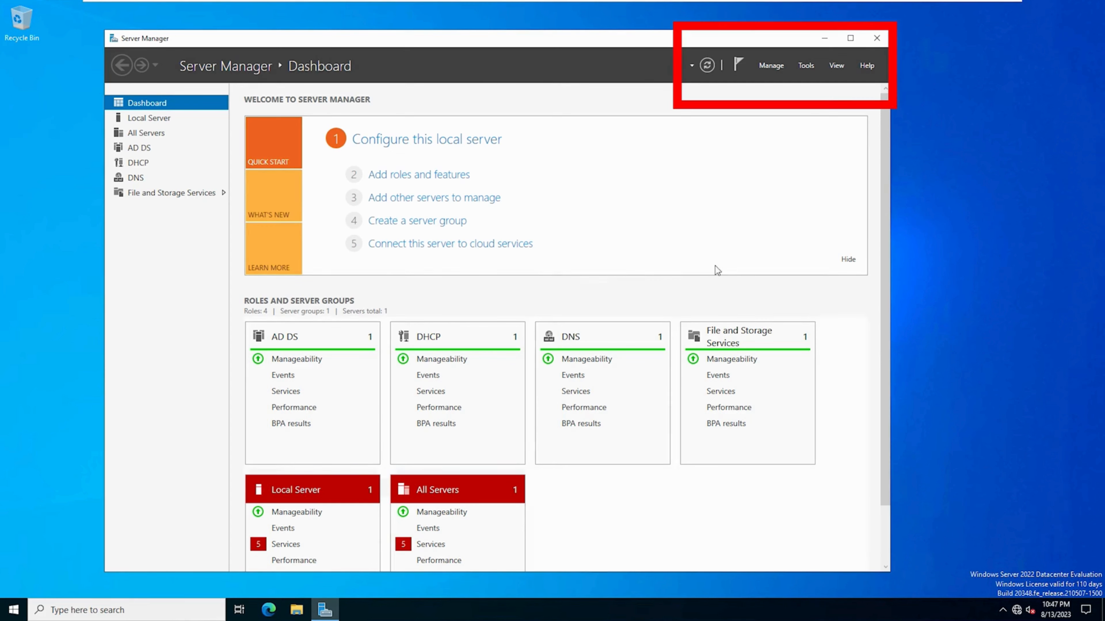
# - Open the DHCP management console and expand the IPv4 node of os101-win22-dc1.demo.lab
pyautogui.click(805, 65)
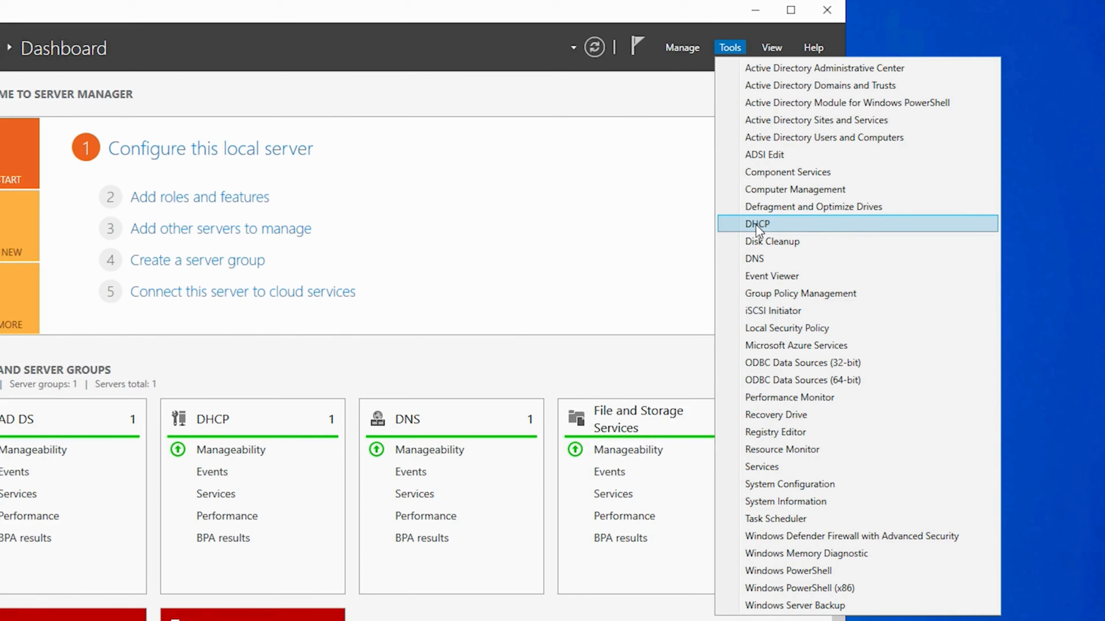
pyautogui.click(755, 225)
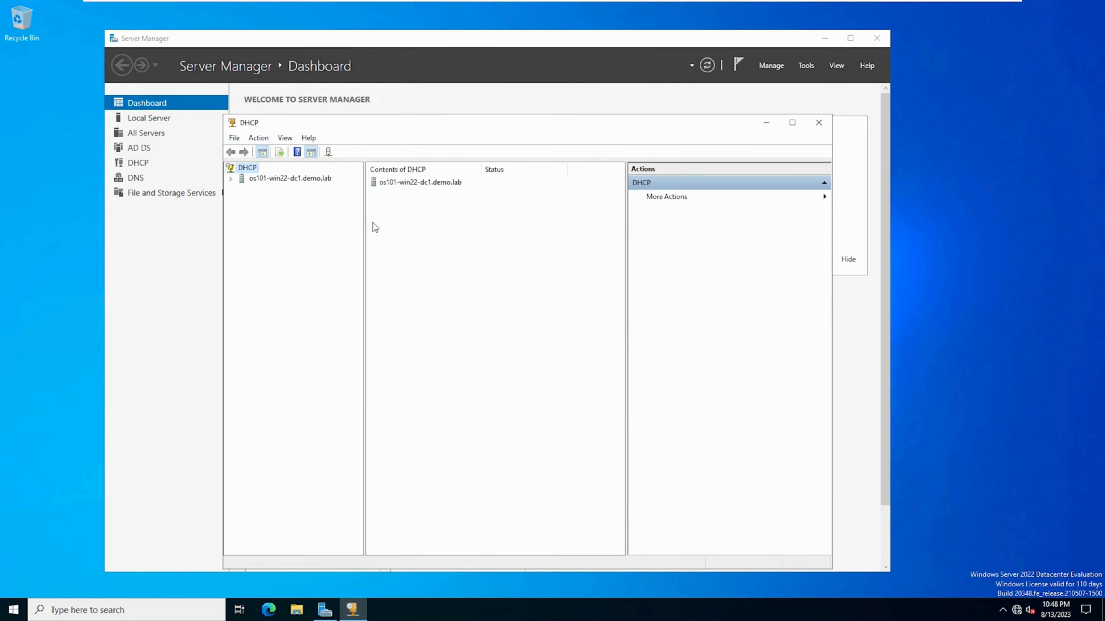
pyautogui.doubleClick(276, 179)
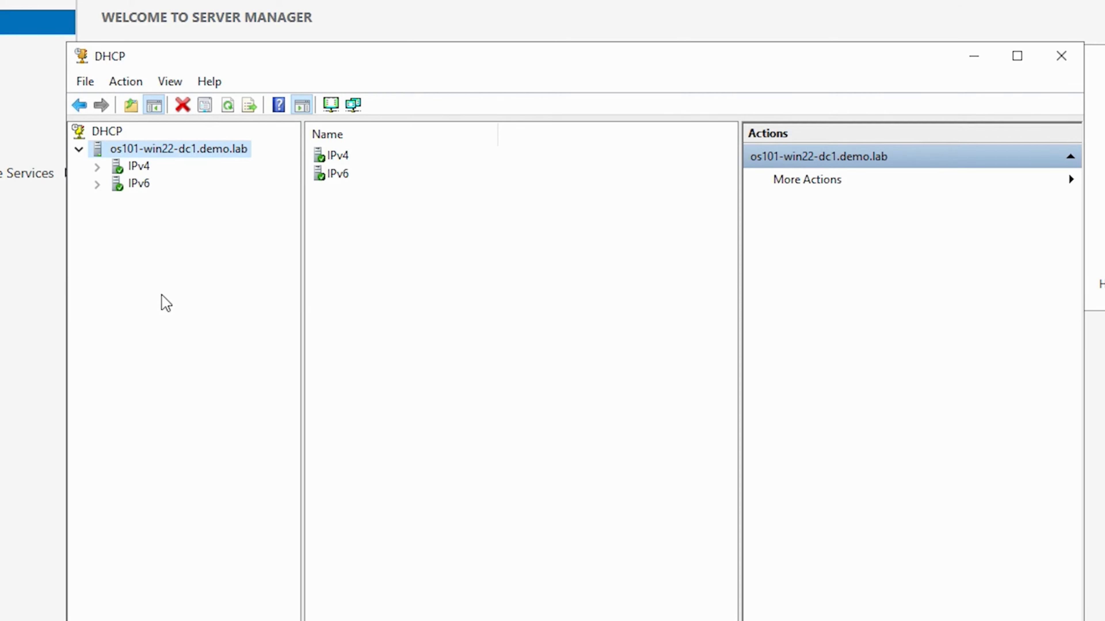
pyautogui.doubleClick(139, 167)
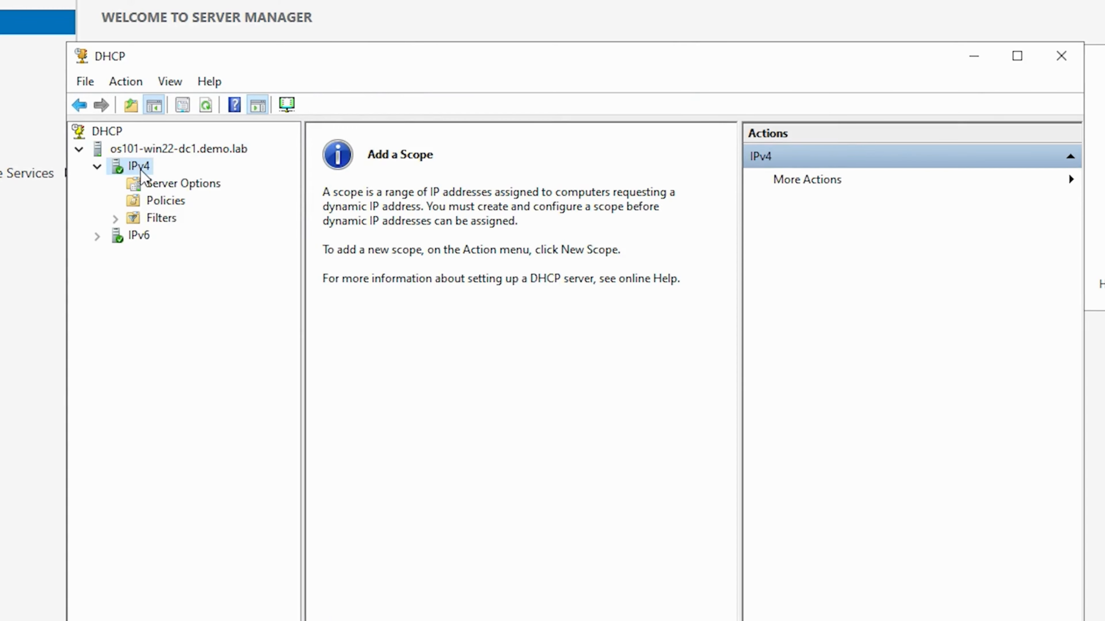
# - Start a new IPv4 scope named "Test Scope" with the description "LAN DHCP scope"
pyautogui.rightClick(142, 174)
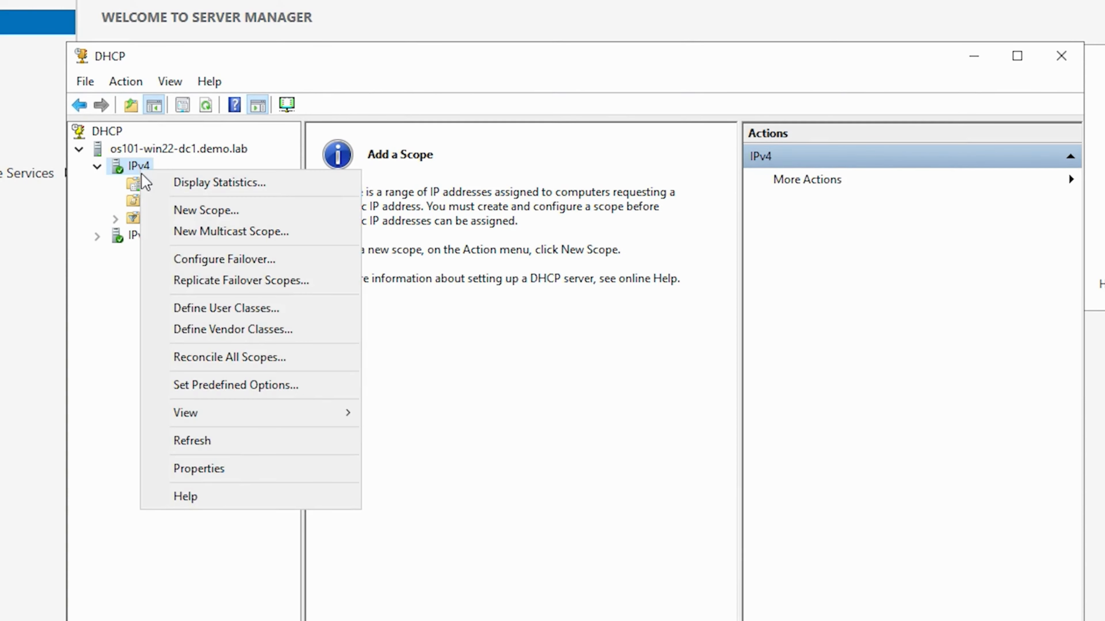
pyautogui.click(198, 211)
pyautogui.click(696, 613)
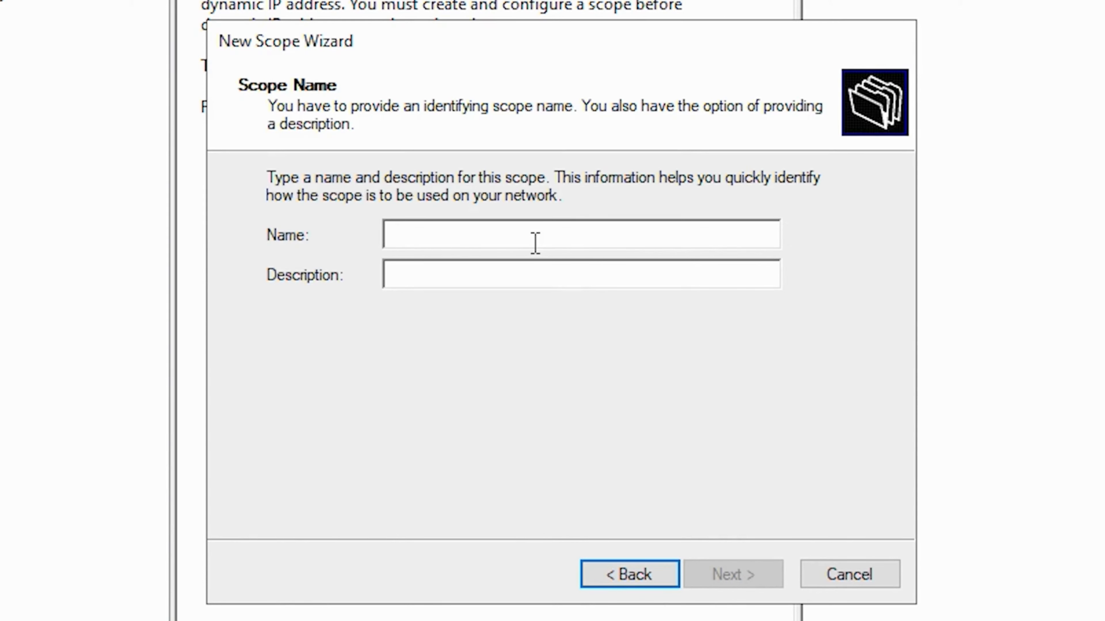
pyautogui.write('T')
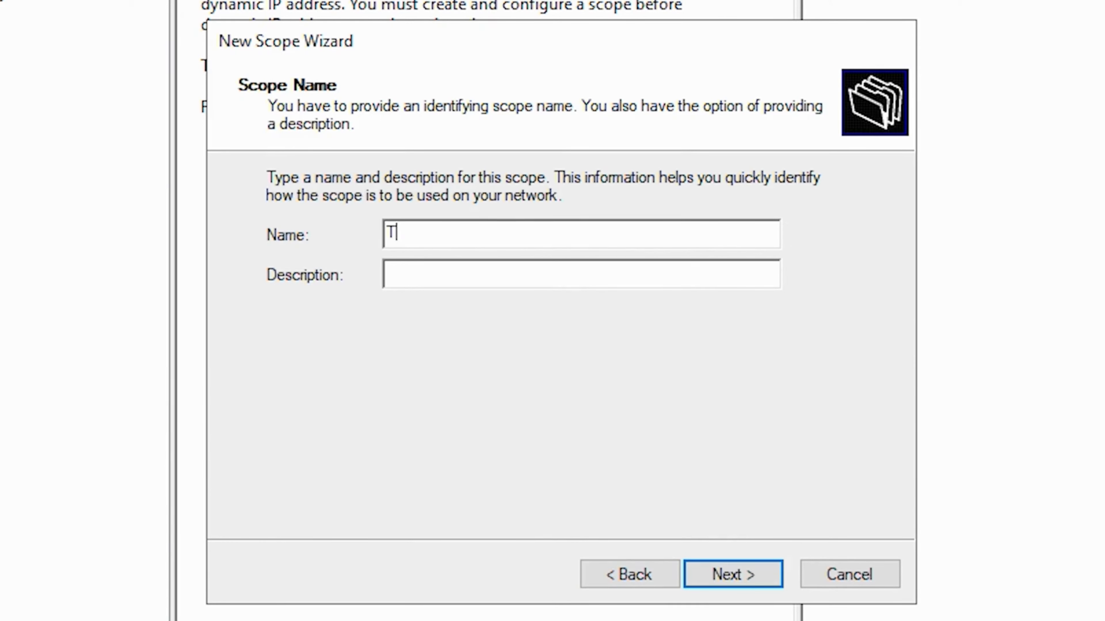
pyautogui.write('est Scope')
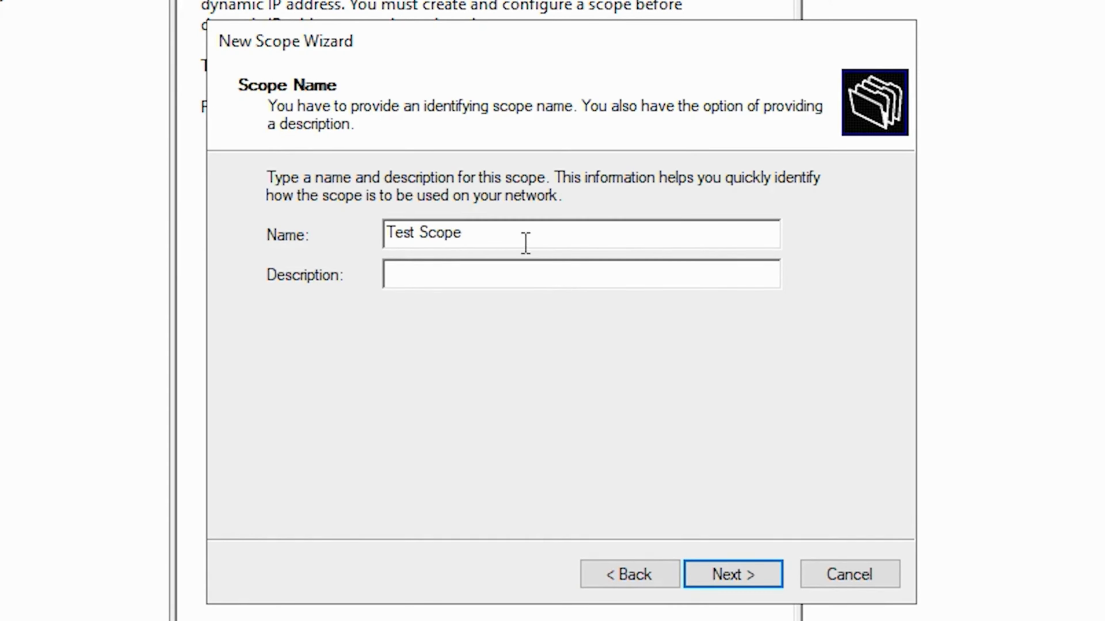
pyautogui.click(590, 283)
pyautogui.write('LAN DHCP scope')
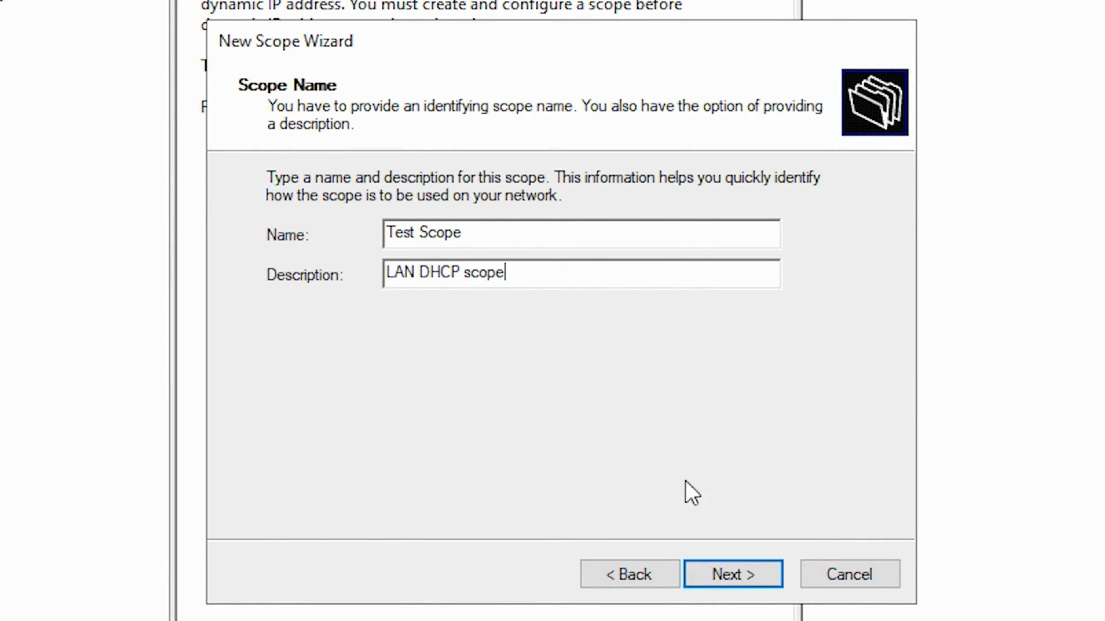
pyautogui.click(738, 585)
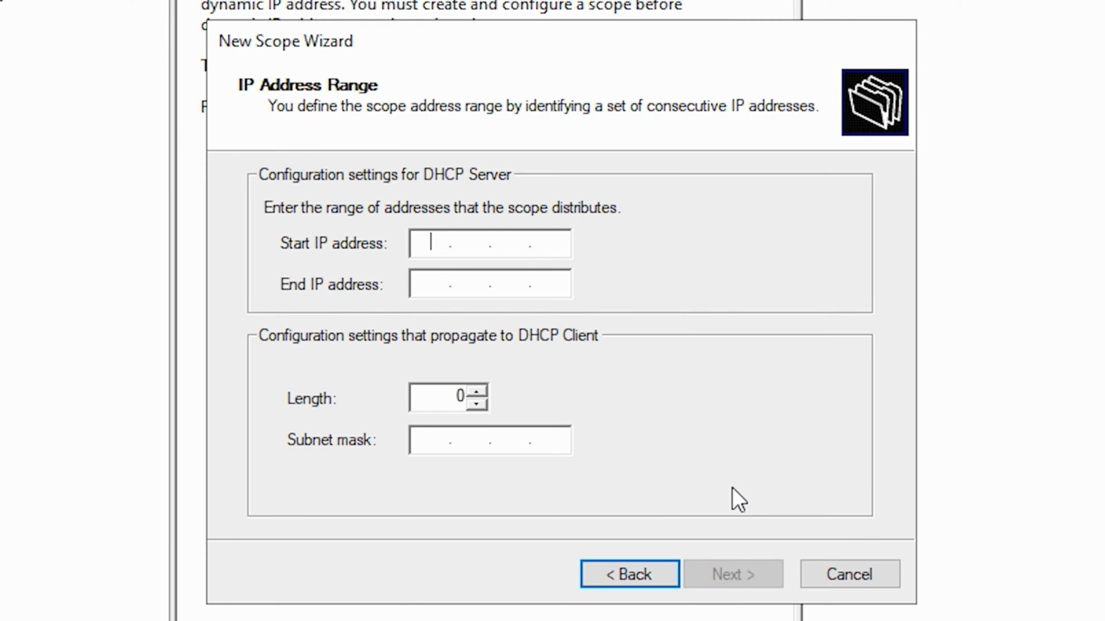
# - Set the scope's address range from 192.168.163.150 to 192.168.163.200 with the 24-bit subnet mask 255.255.255.0
pyautogui.write('192.168.163.150')
pyautogui.press('Tab')
pyautogui.write('192 . 168 . 163 . 200')
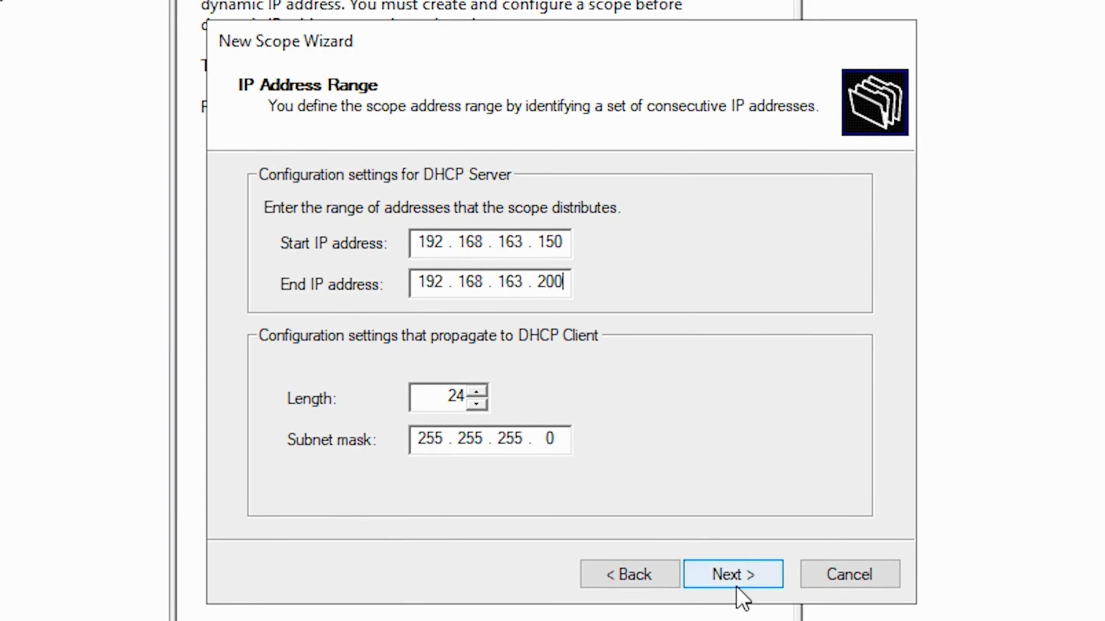
pyautogui.click(729, 577)
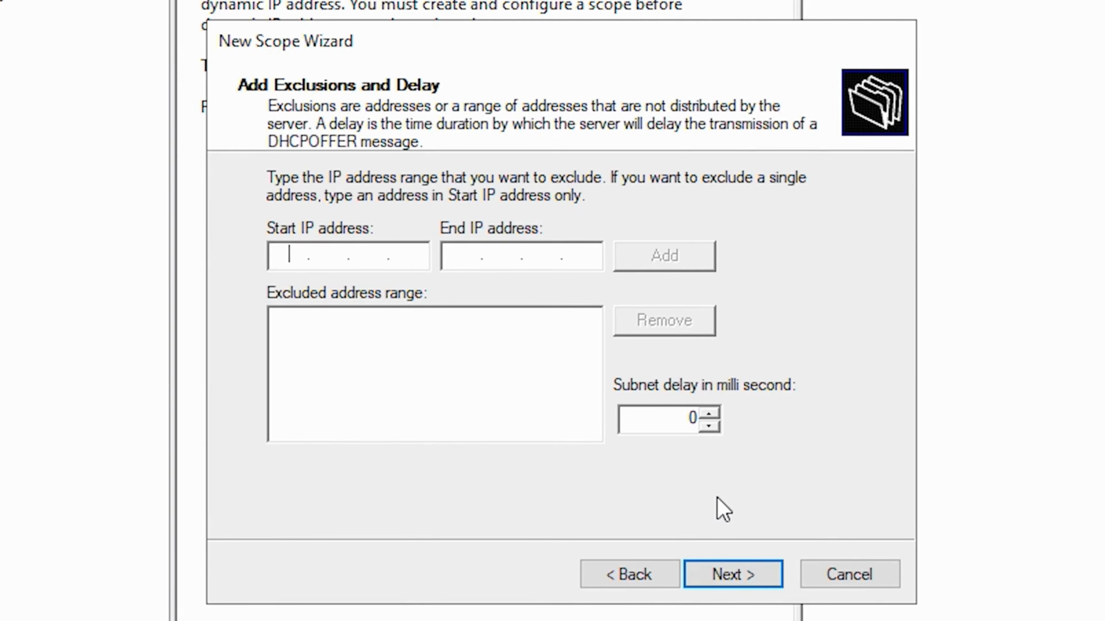
# - Leave the scope without exclusions, keep the default lease duration, and choose to configure the DHCP options now
pyautogui.click(732, 577)
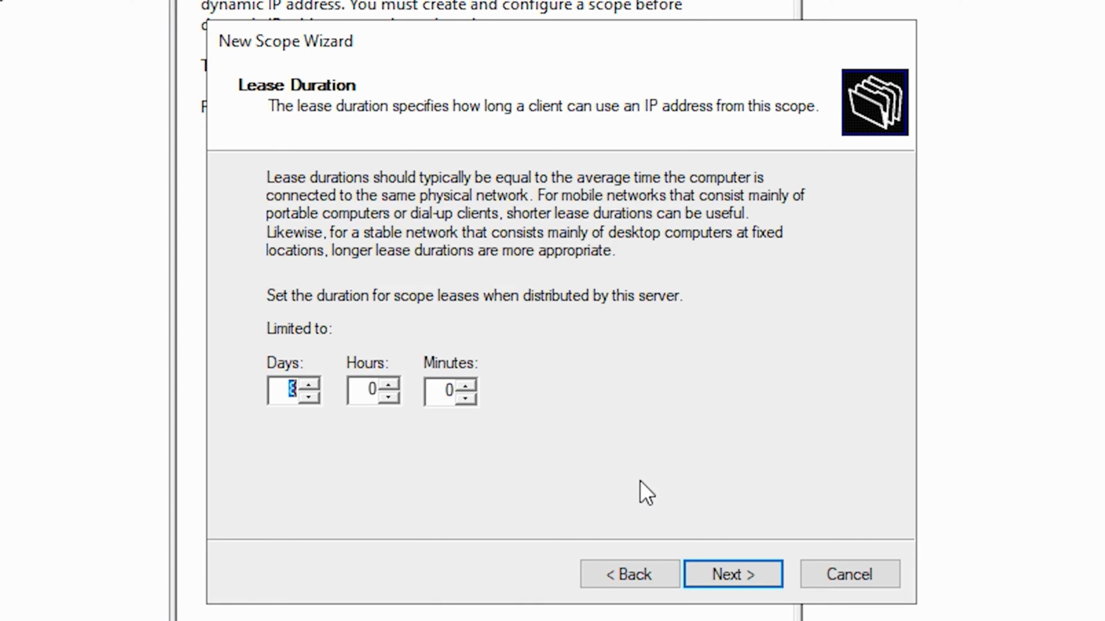
pyautogui.click(732, 577)
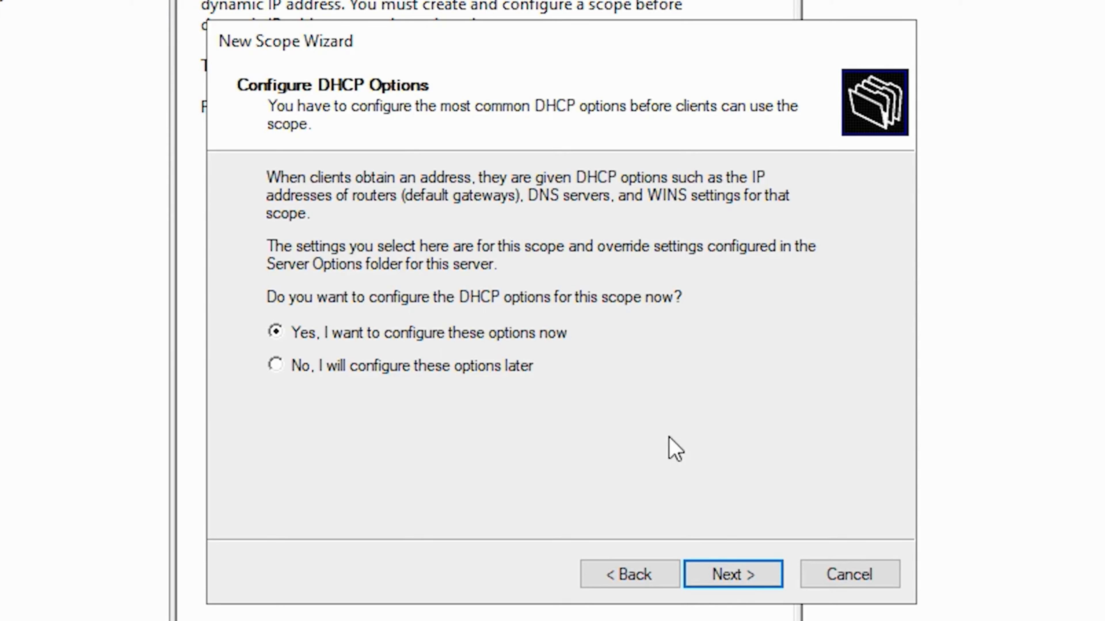
pyautogui.click(730, 575)
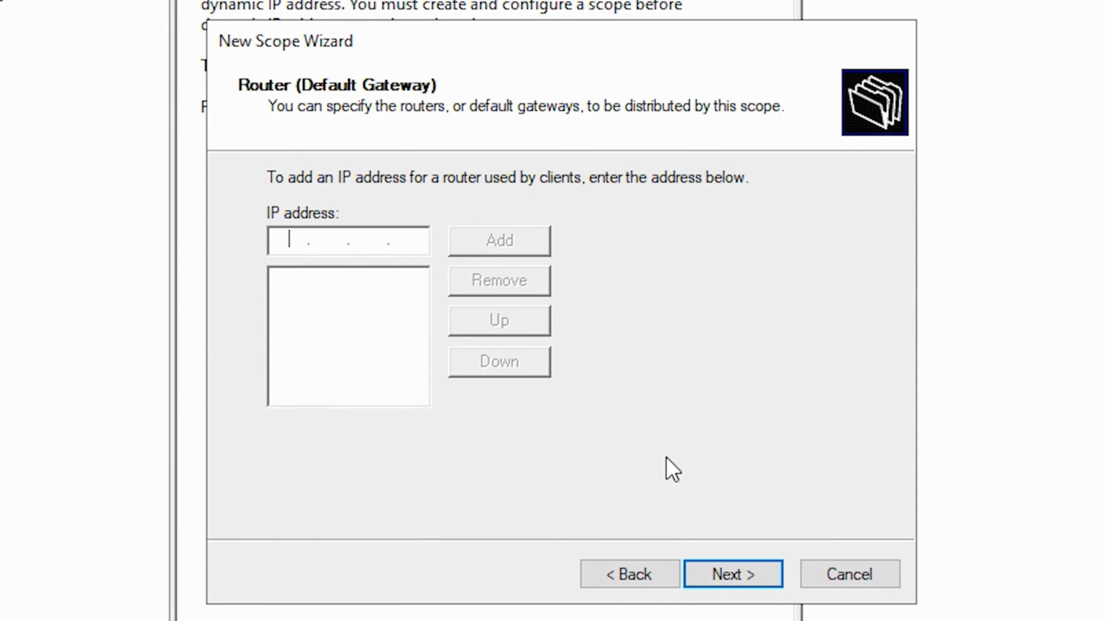
# - Add 192.168.163.1 as the scope's router (default gateway)
pyautogui.write('192 . 168 . 163 . 1')
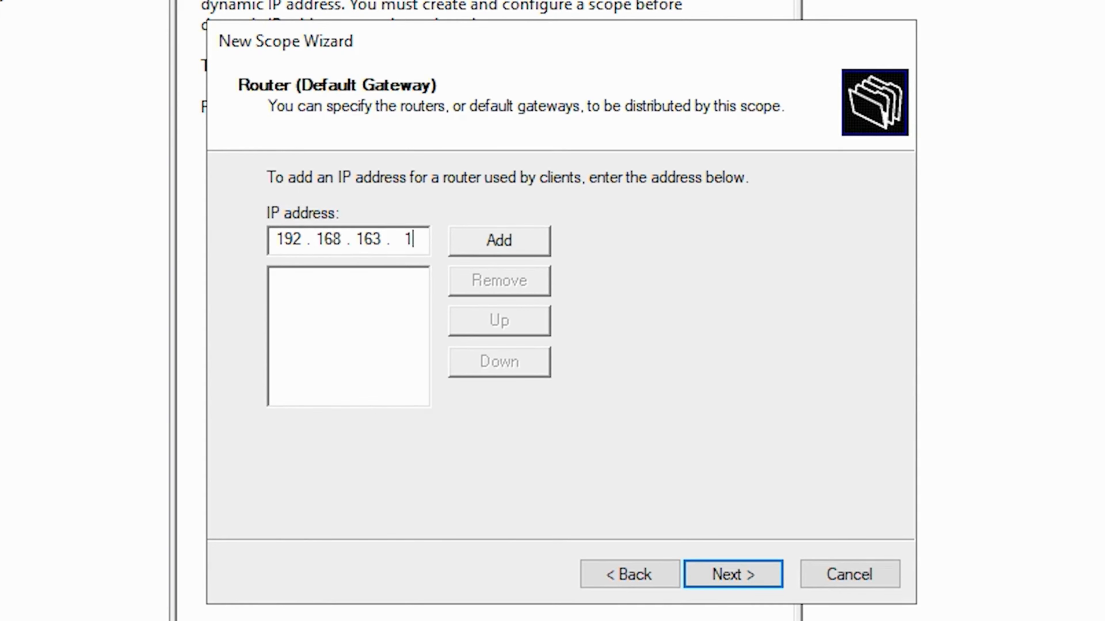
pyautogui.click(495, 240)
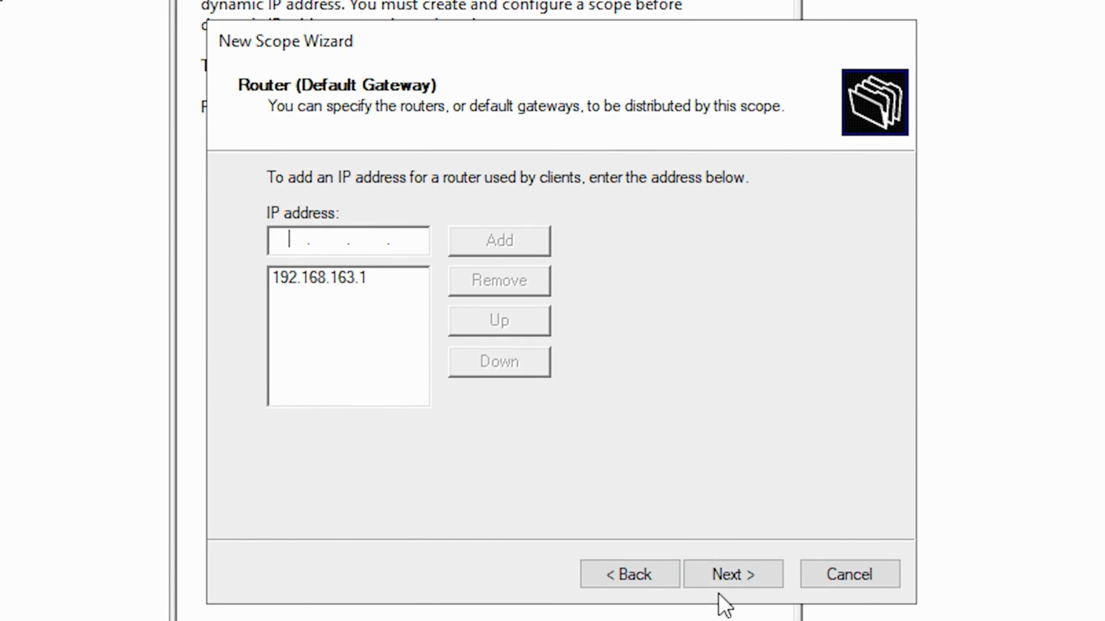
pyautogui.click(731, 577)
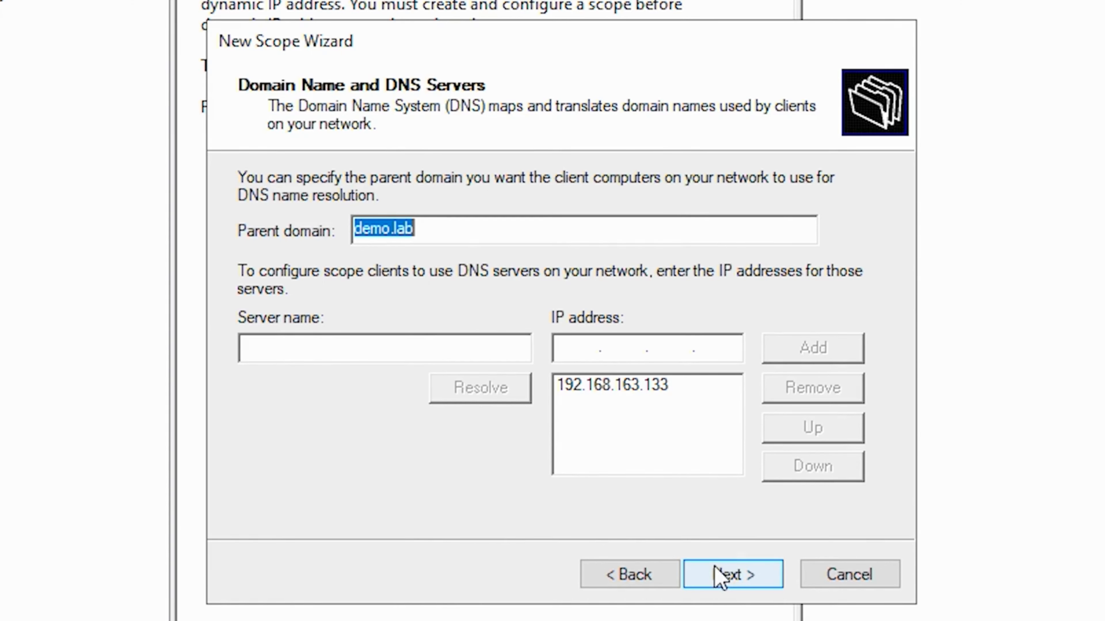
# - Accept the demo.lab parent domain and preset DNS server, specify no WINS servers, and finish the wizard with the scope activated
pyautogui.click(733, 577)
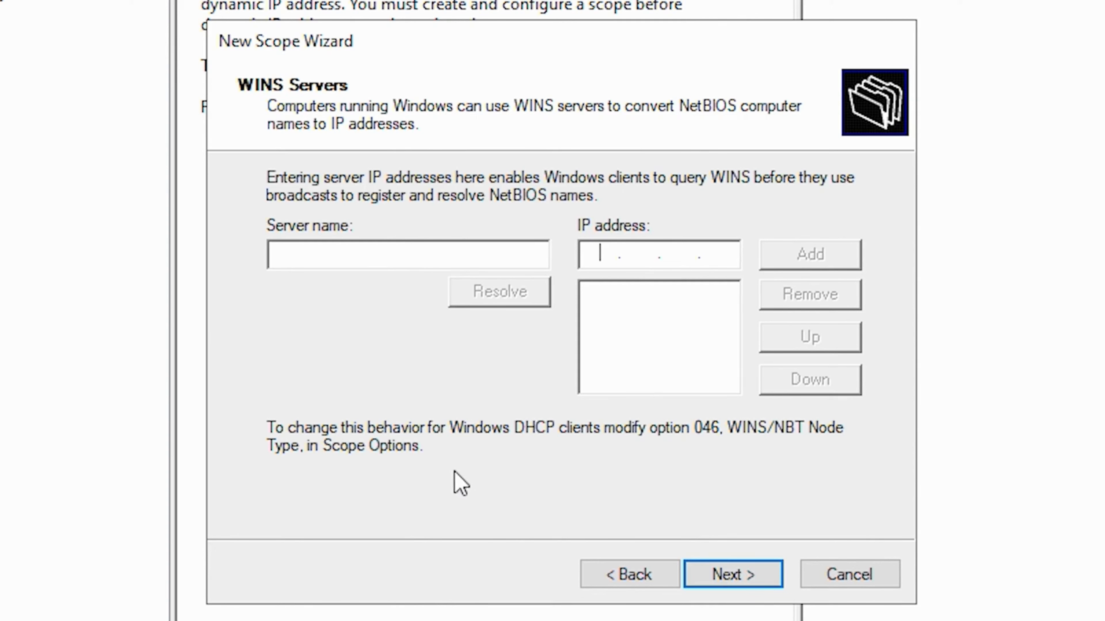
pyautogui.click(732, 575)
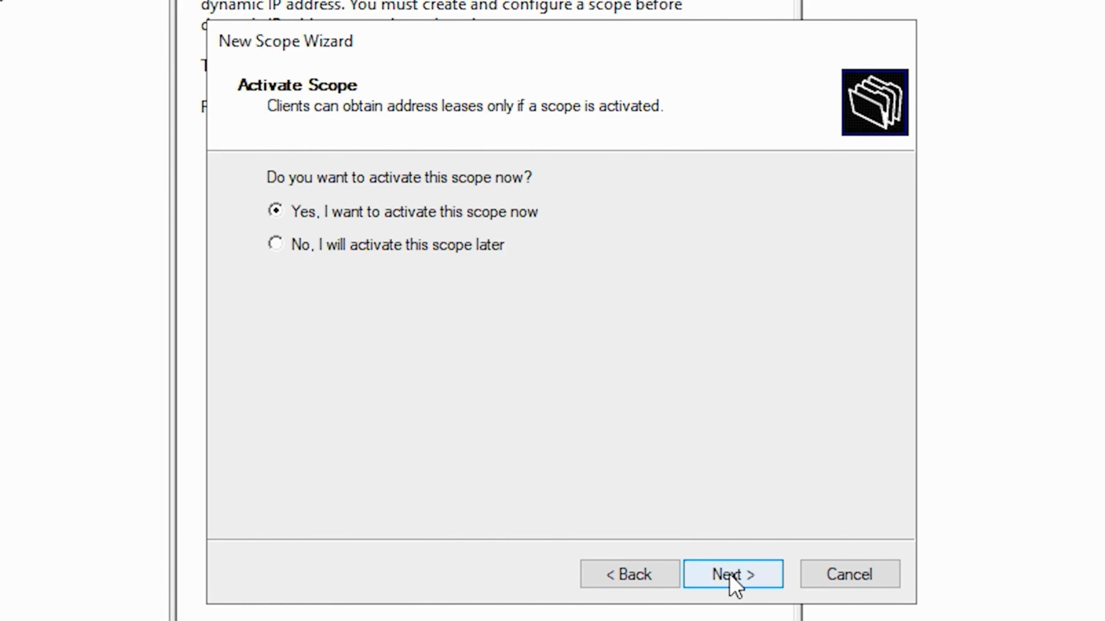
pyautogui.click(735, 583)
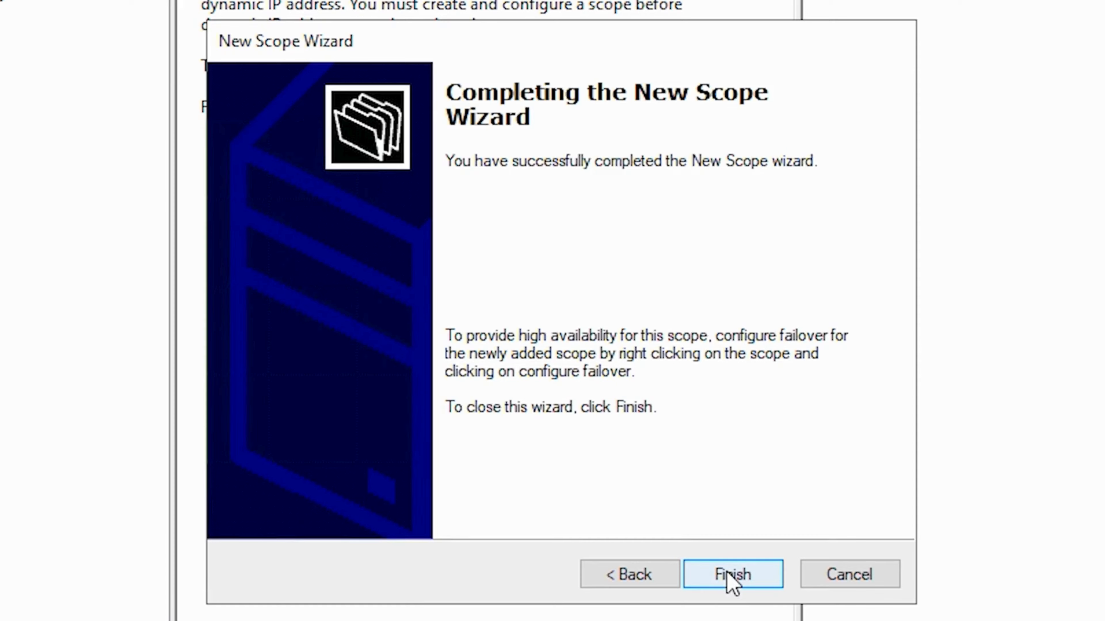
pyautogui.click(728, 576)
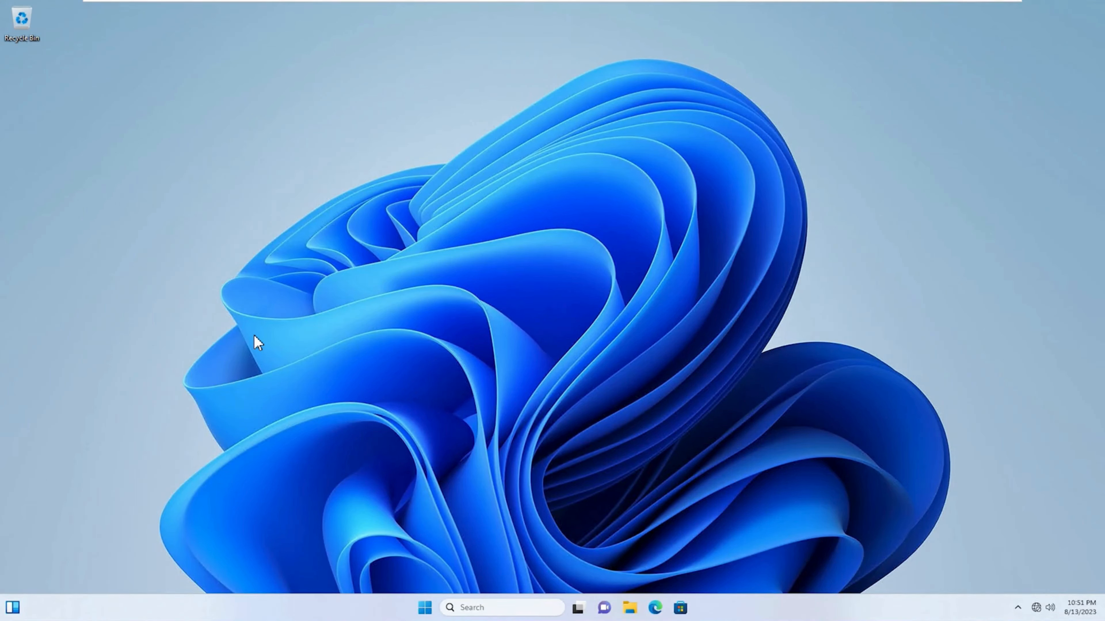
# - Open the network connections on the Windows 11 client and bring up the properties of the Ethernet0 adapter
pyautogui.click(425, 608)
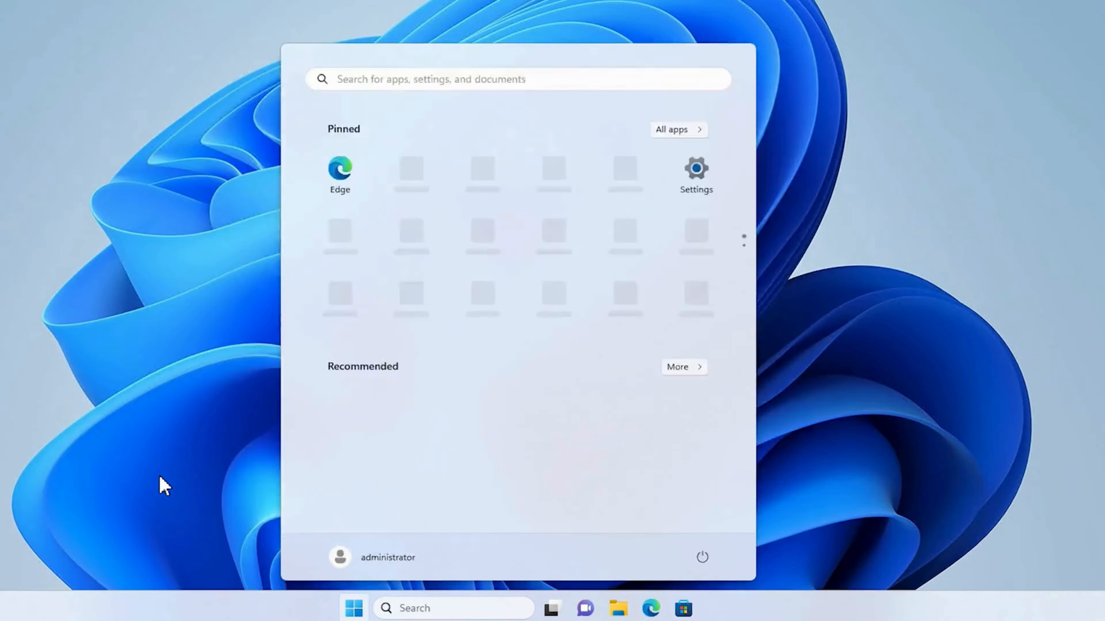
pyautogui.write('view network')
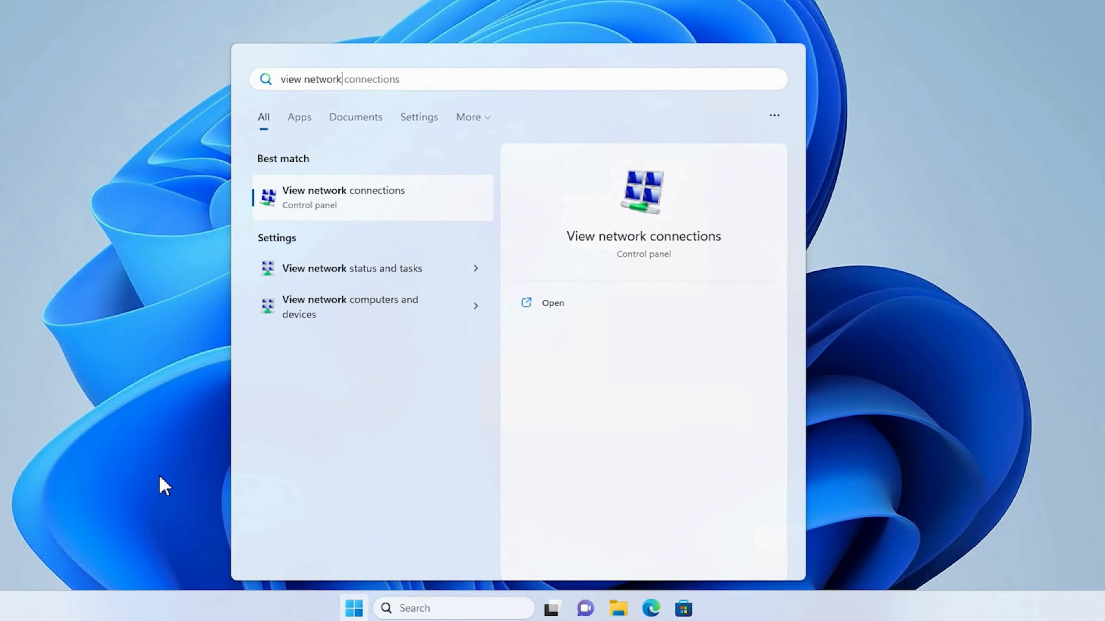
pyautogui.click(323, 212)
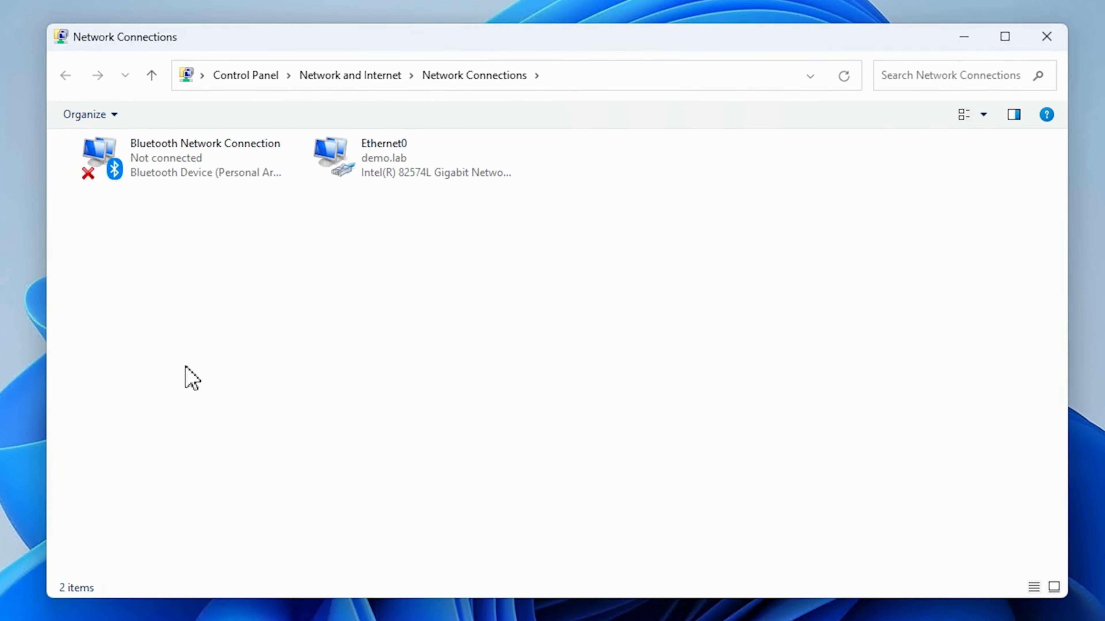
pyautogui.click(375, 158)
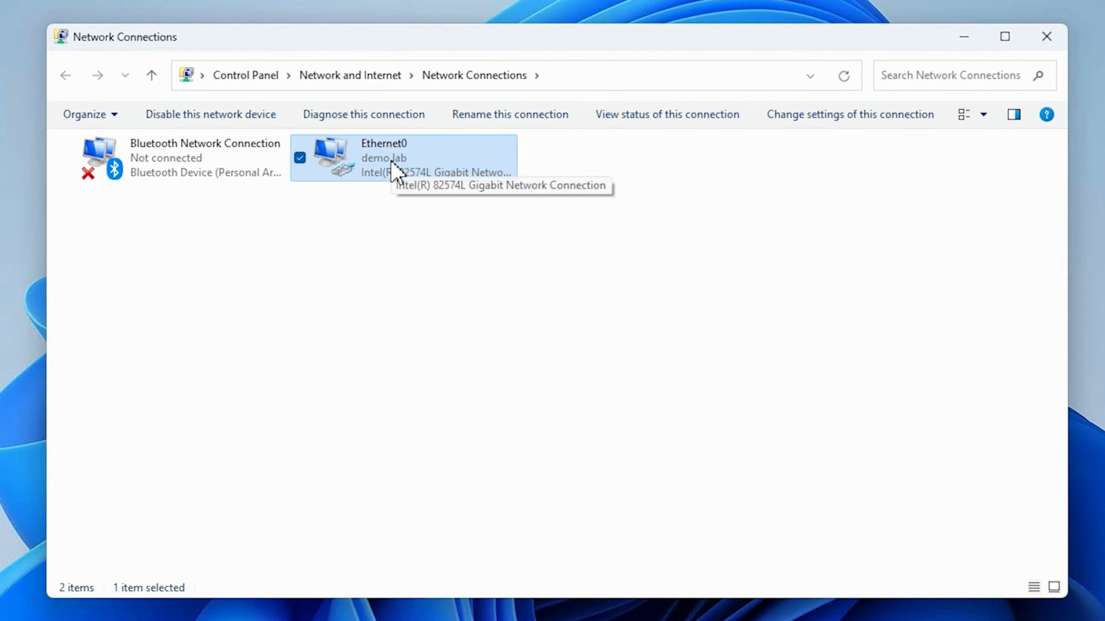
pyautogui.rightClick(391, 162)
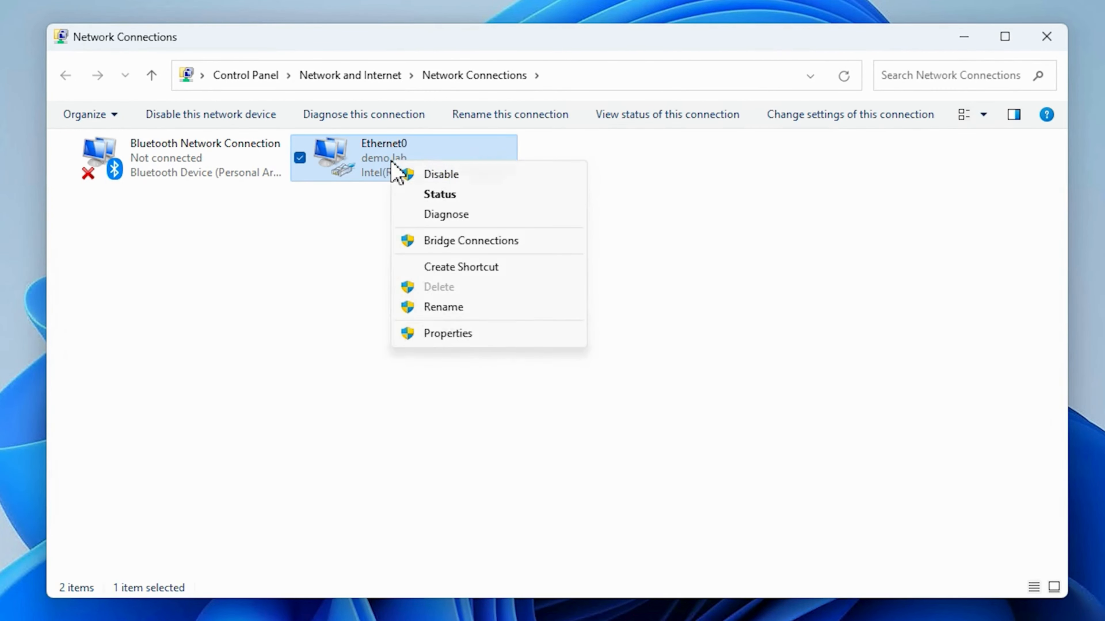
pyautogui.click(448, 335)
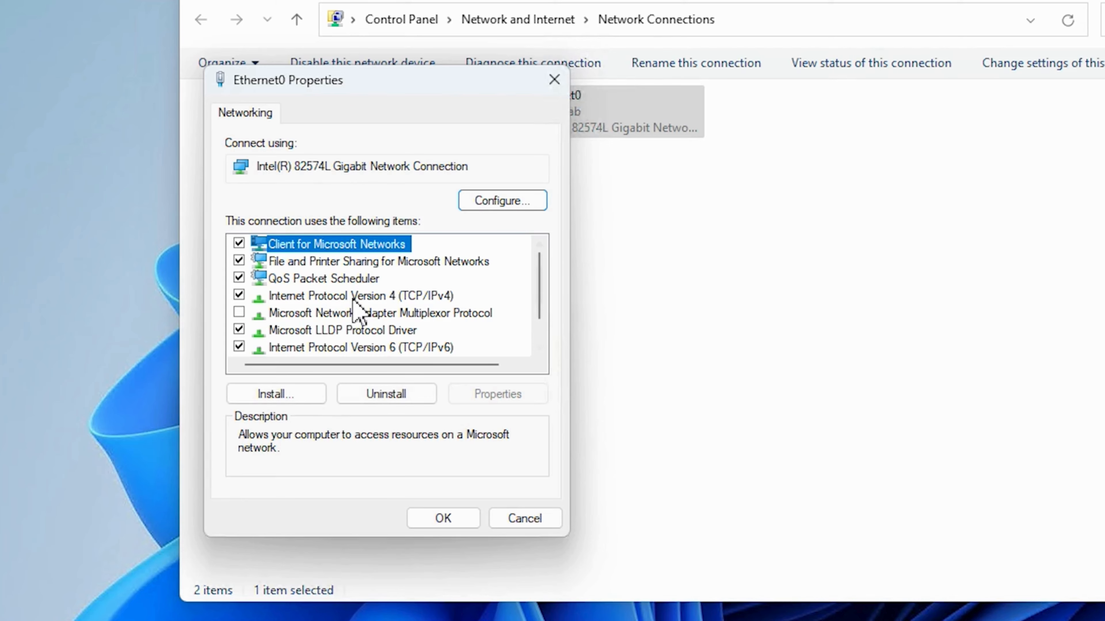
# - Set Ethernet0's Internet Protocol Version 4 to obtain an IP address automatically, keep the specified DNS servers, and close the adapter properties
pyautogui.click(353, 299)
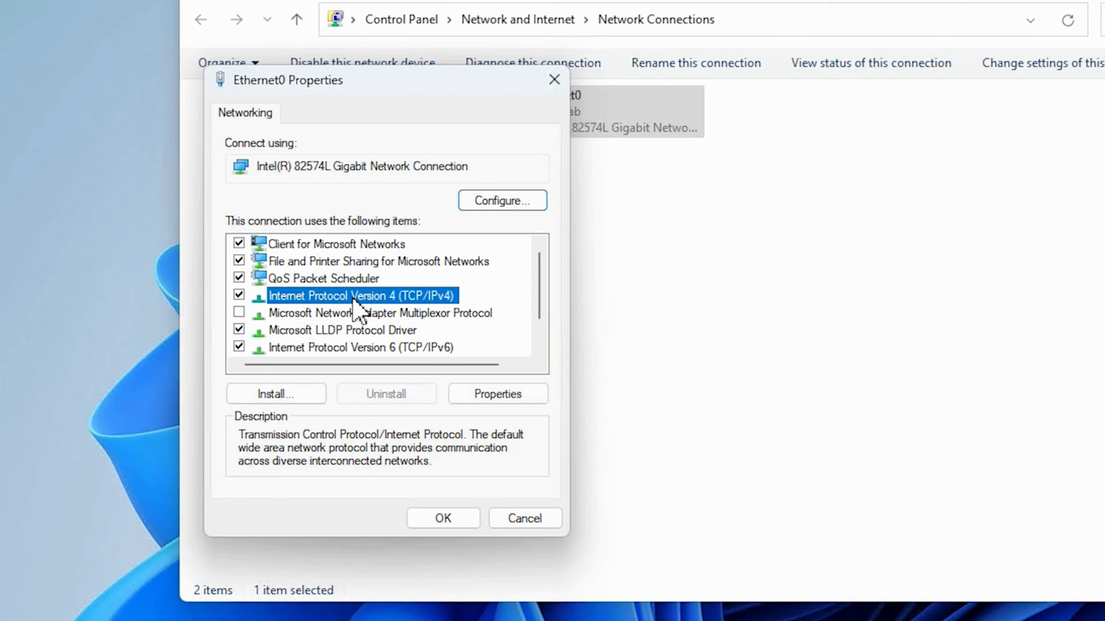
pyautogui.click(499, 394)
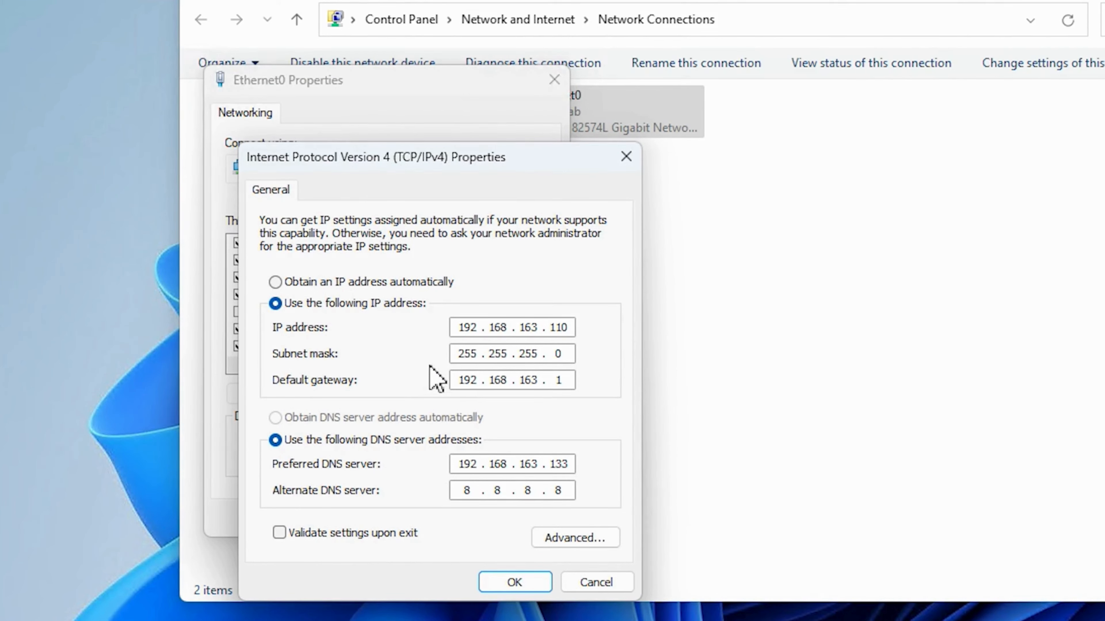
pyautogui.click(275, 282)
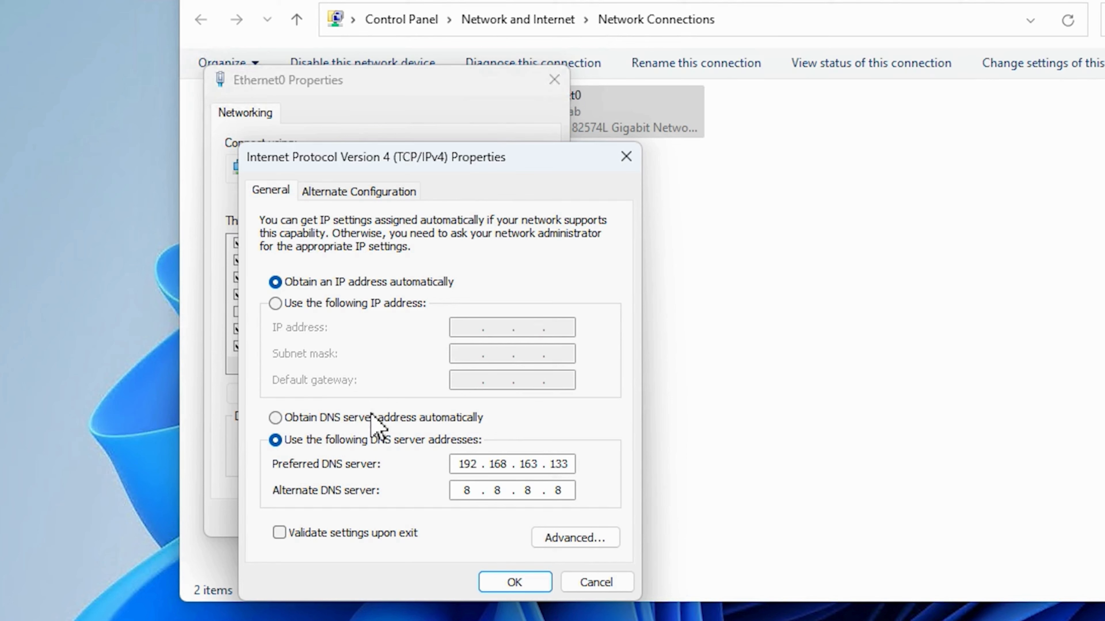
pyautogui.click(513, 583)
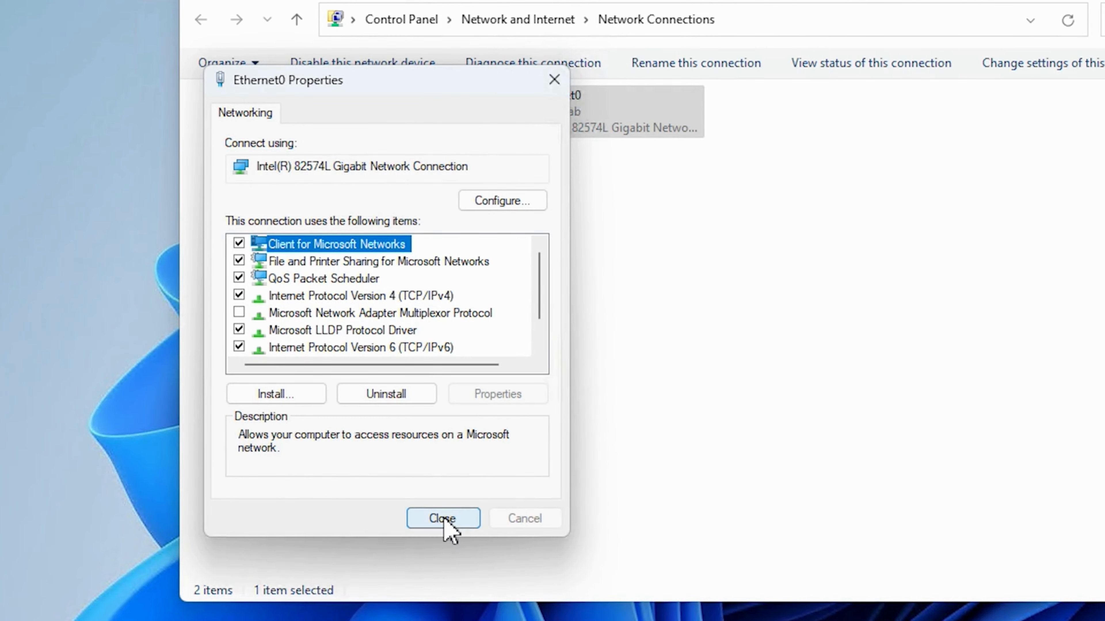
pyautogui.click(444, 518)
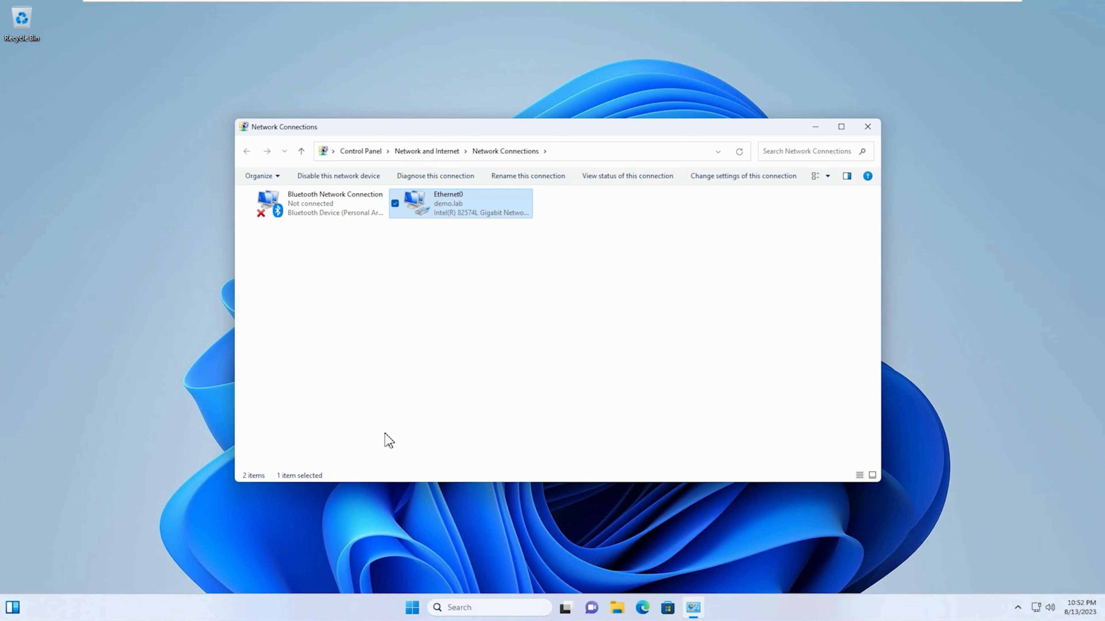
pyautogui.click(385, 407)
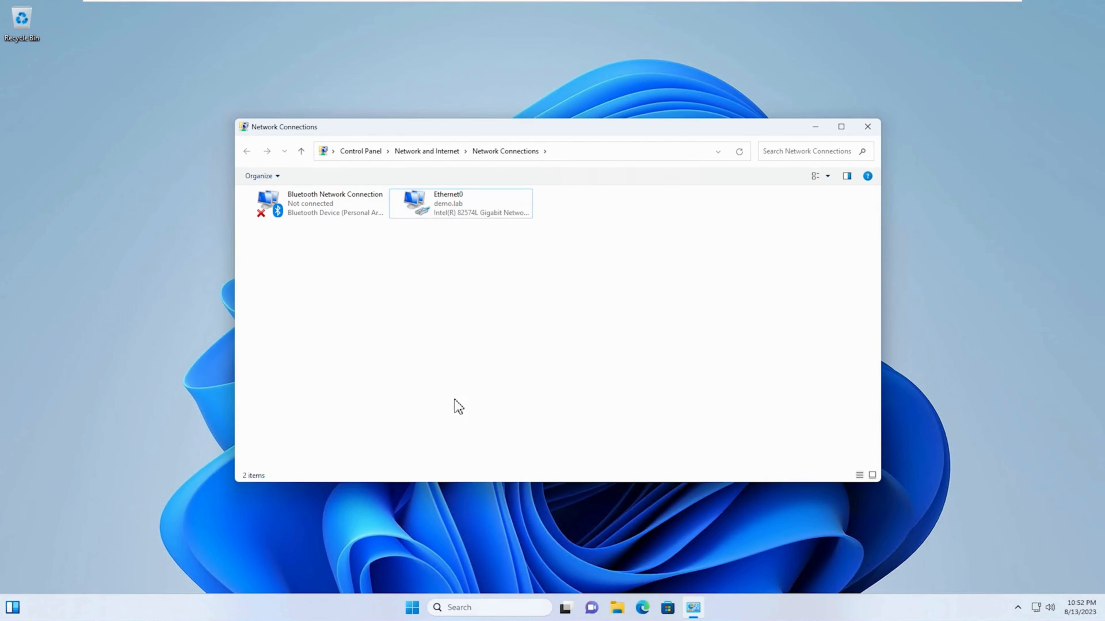
# - Run ipconfig in a Command Prompt to check the IPv4 address assigned to the client's Ethernet0 adapter
pyautogui.click(412, 608)
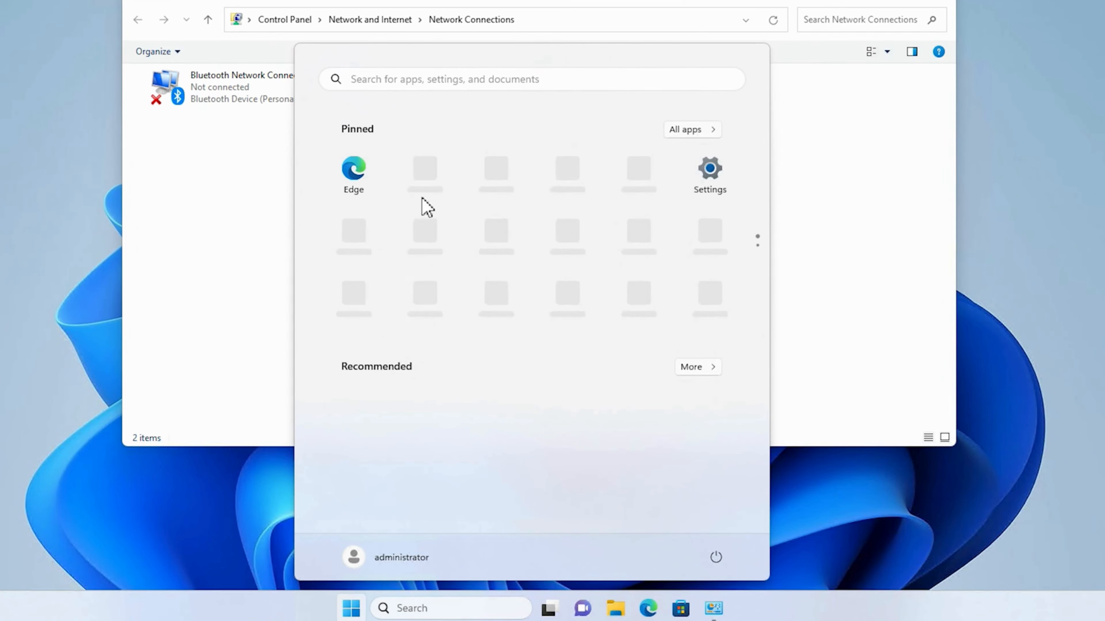
pyautogui.write('cmd')
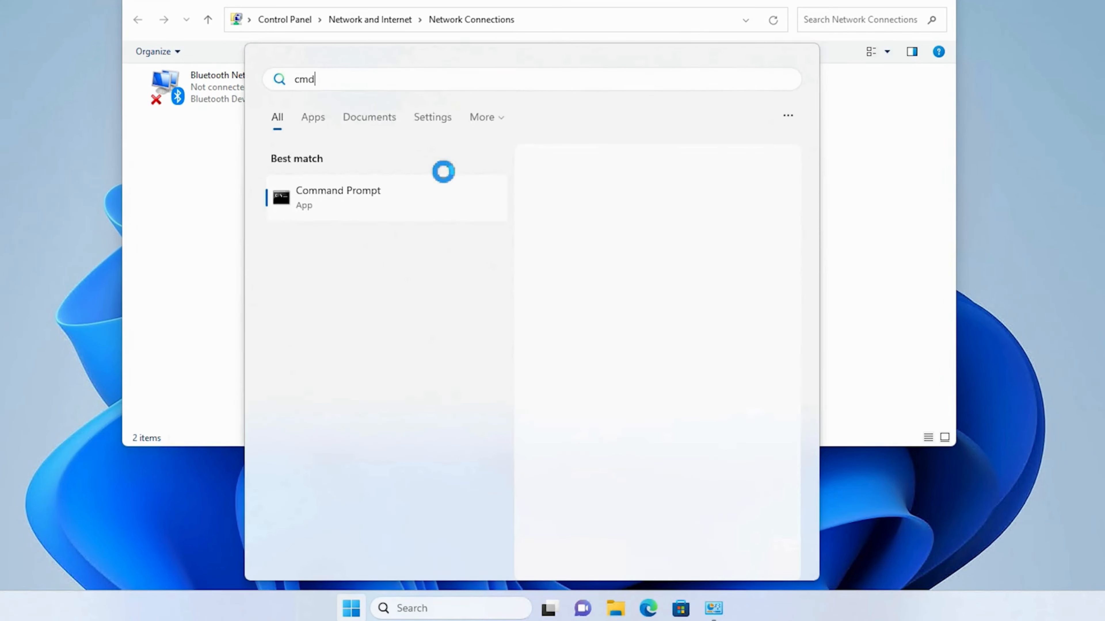
pyautogui.press('Return')
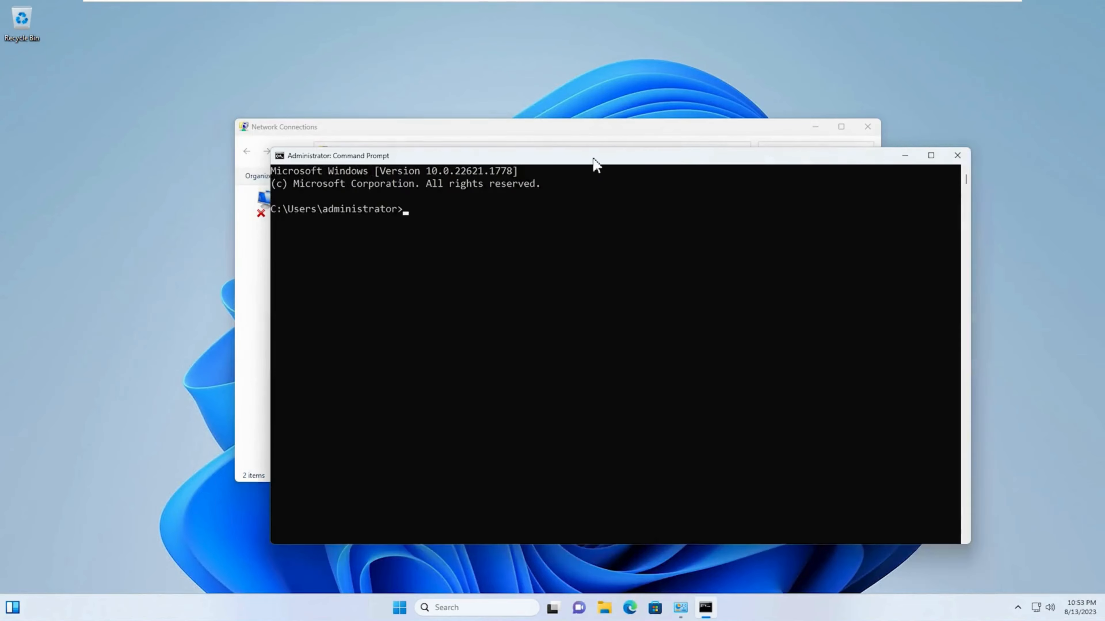
pyautogui.keyDown('ctrl'); pyautogui.scroll(2, 476, 167); pyautogui.keyUp('ctrl')
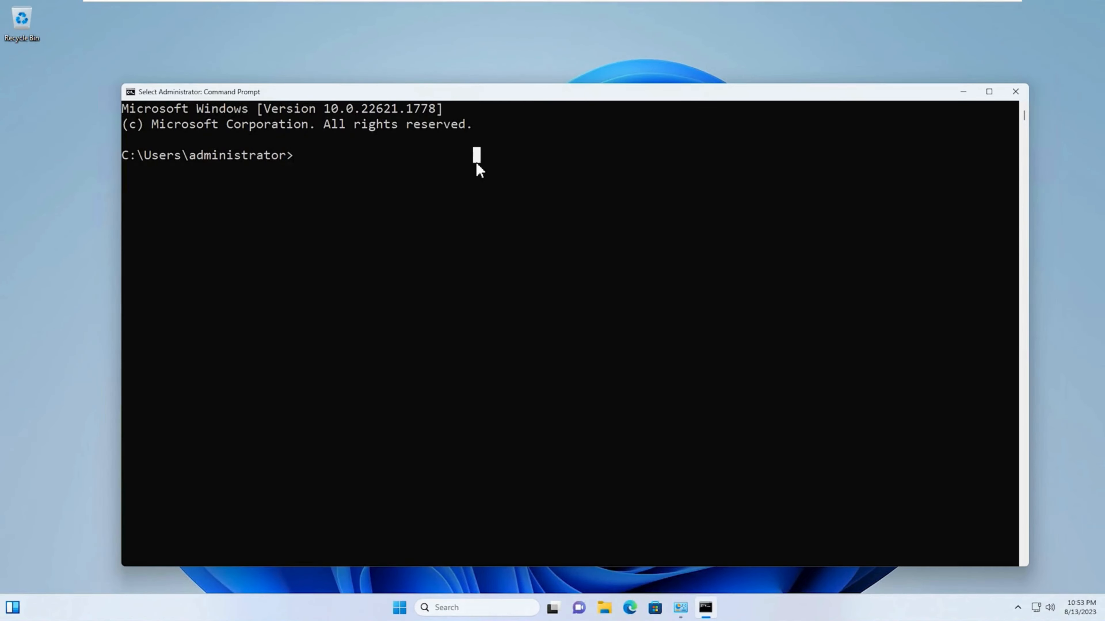
pyautogui.write('ipconfig')
pyautogui.press('Return')
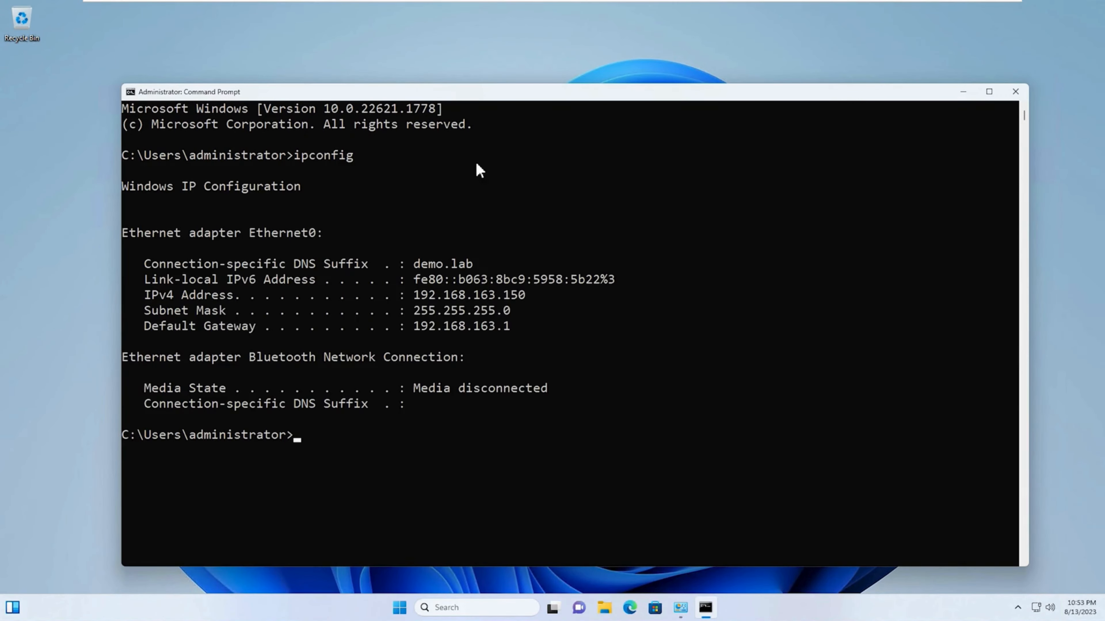
pyautogui.click(489, 294)
pyautogui.moveTo(492, 297); pyautogui.dragTo(539, 296)
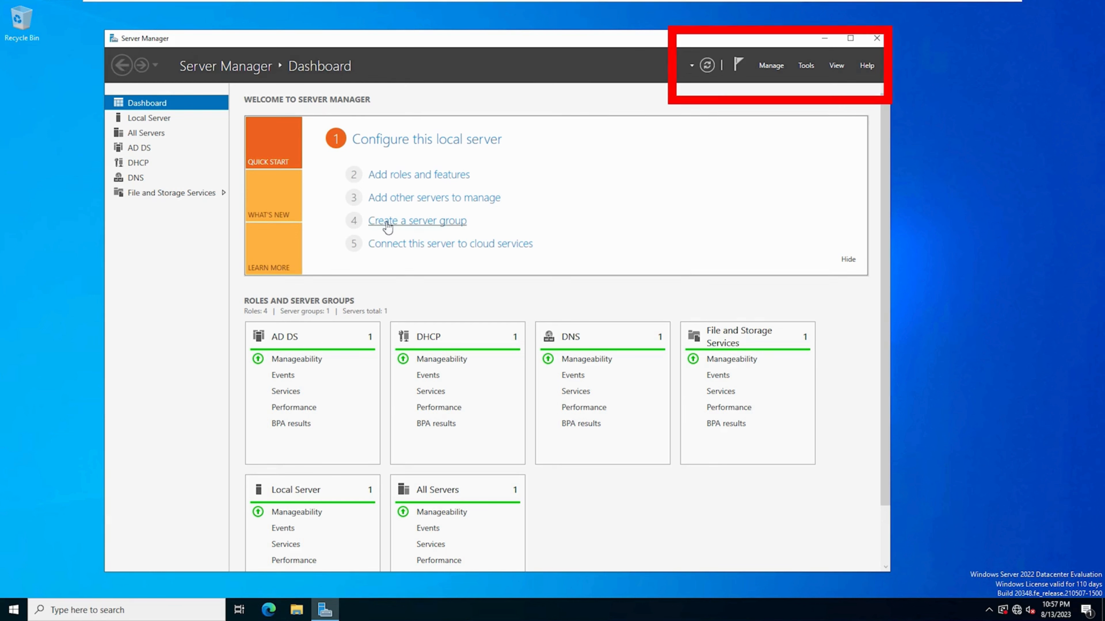
# - On the server, open the DHCP console from Server Manager and expand os101-win22-dc1.demo.lab, IPv4 and the Test Scope
pyautogui.click(805, 65)
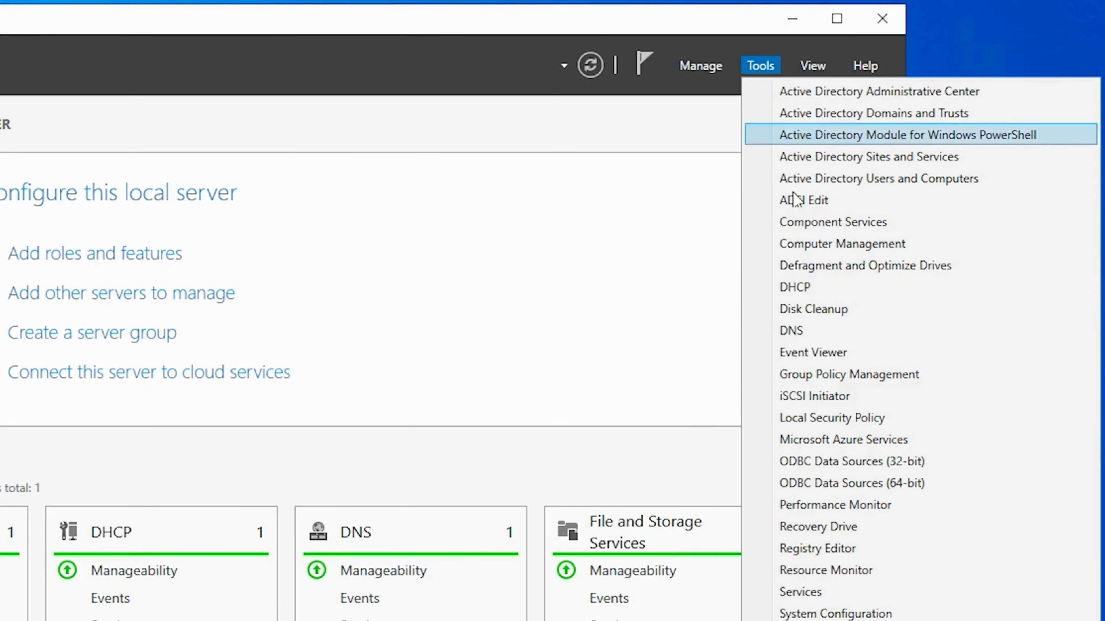
pyautogui.click(790, 288)
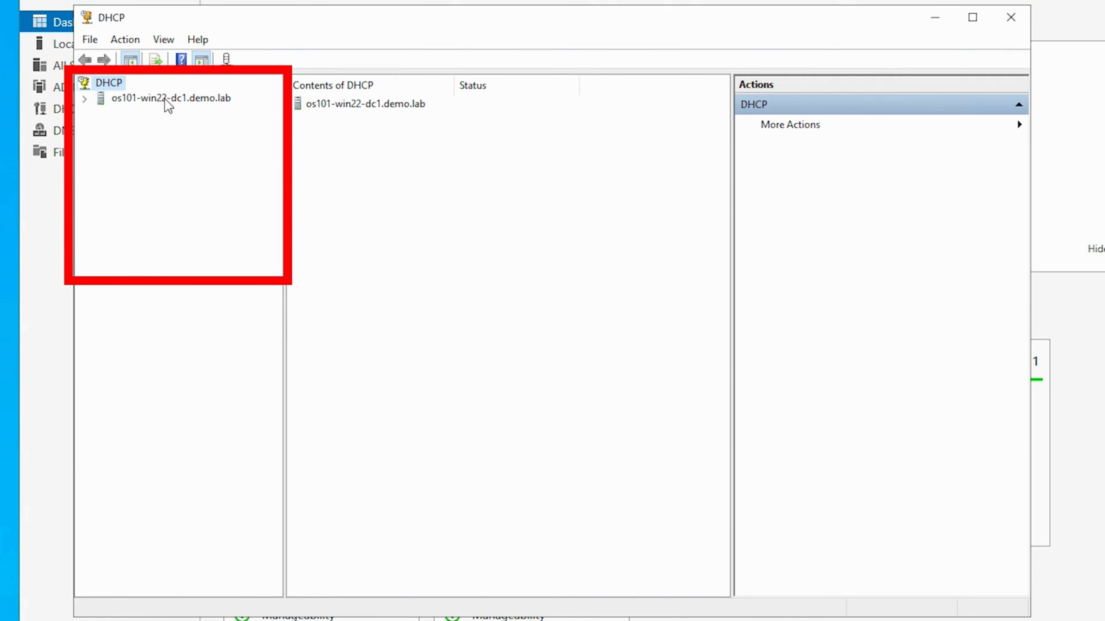
pyautogui.doubleClick(107, 97)
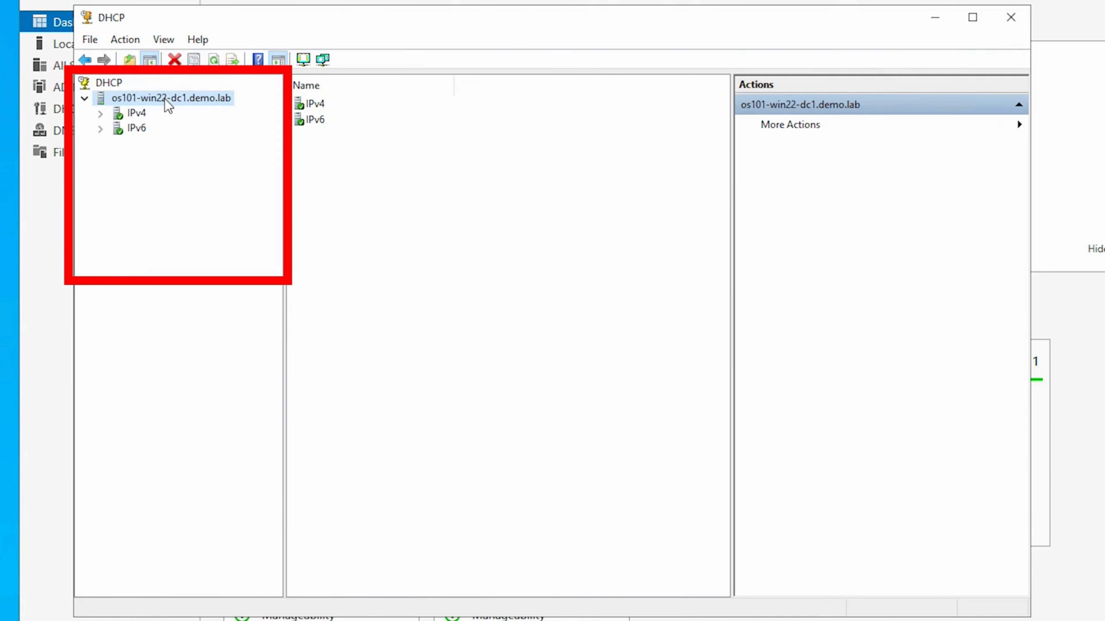
pyautogui.doubleClick(137, 113)
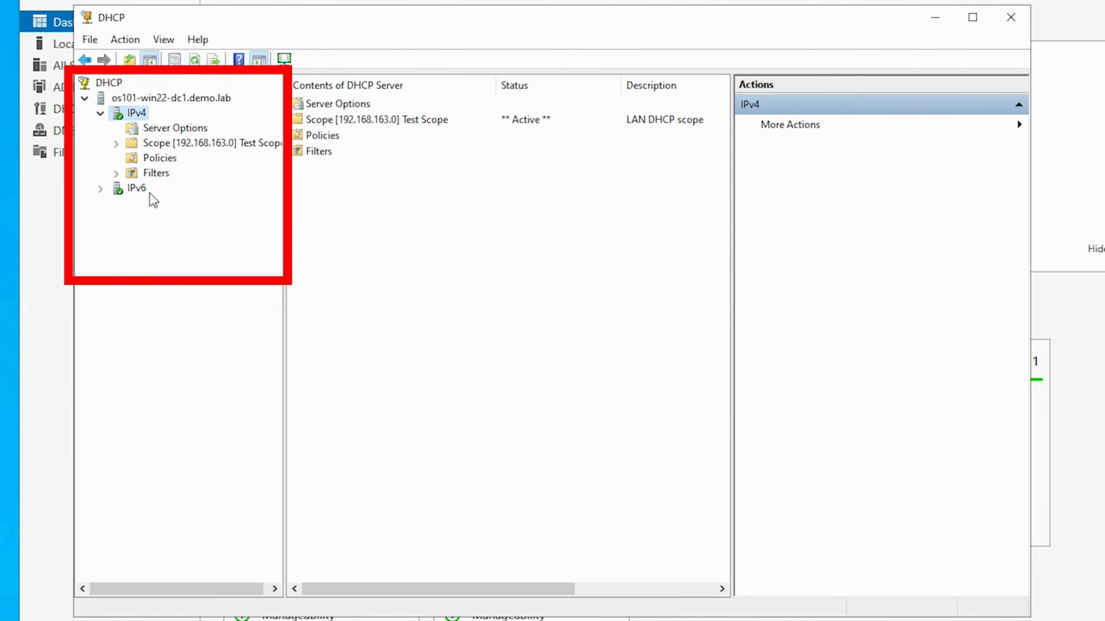
pyautogui.doubleClick(186, 144)
# - Start a new reservation under the Test Scope's Reservations and move its dialog clear of the console tree
pyautogui.click(185, 188)
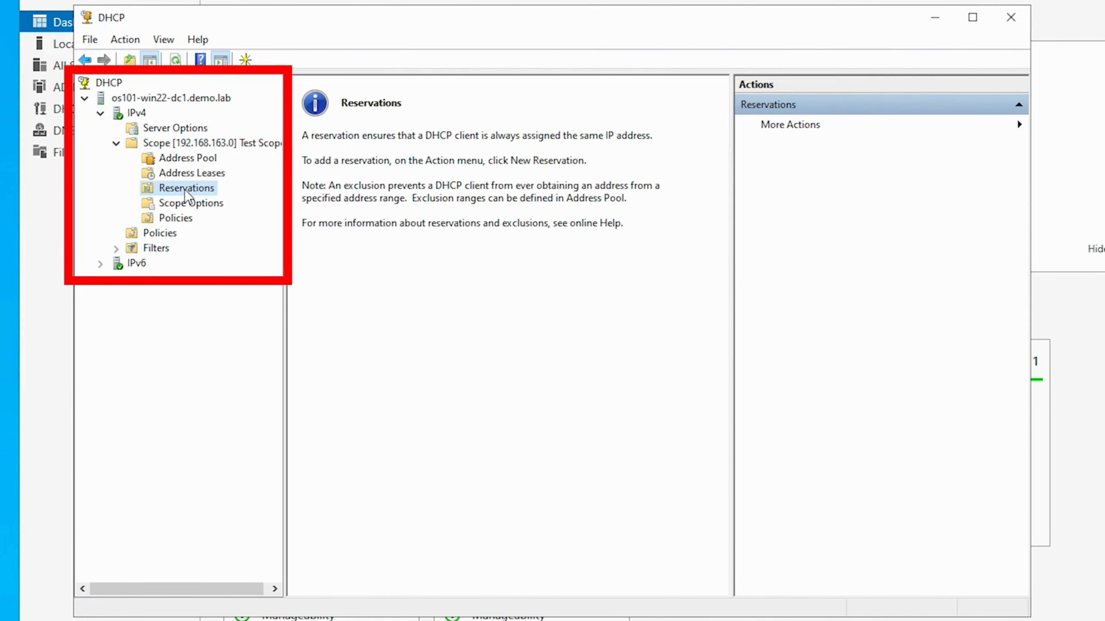
pyautogui.rightClick(185, 189)
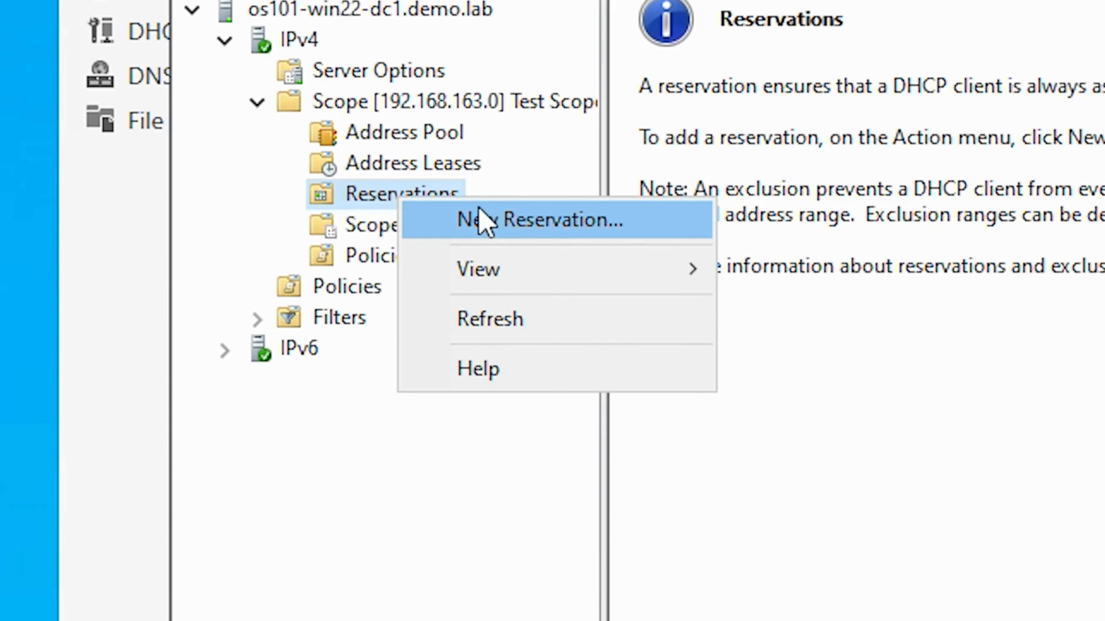
pyautogui.click(501, 218)
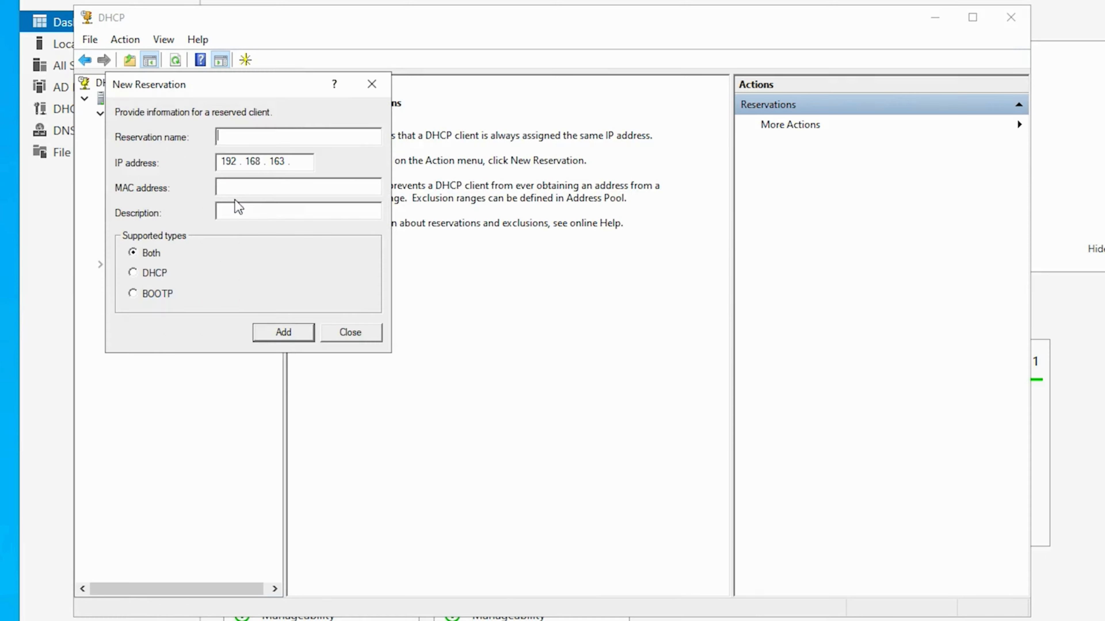
pyautogui.moveTo(288, 94); pyautogui.dragTo(380, 160)
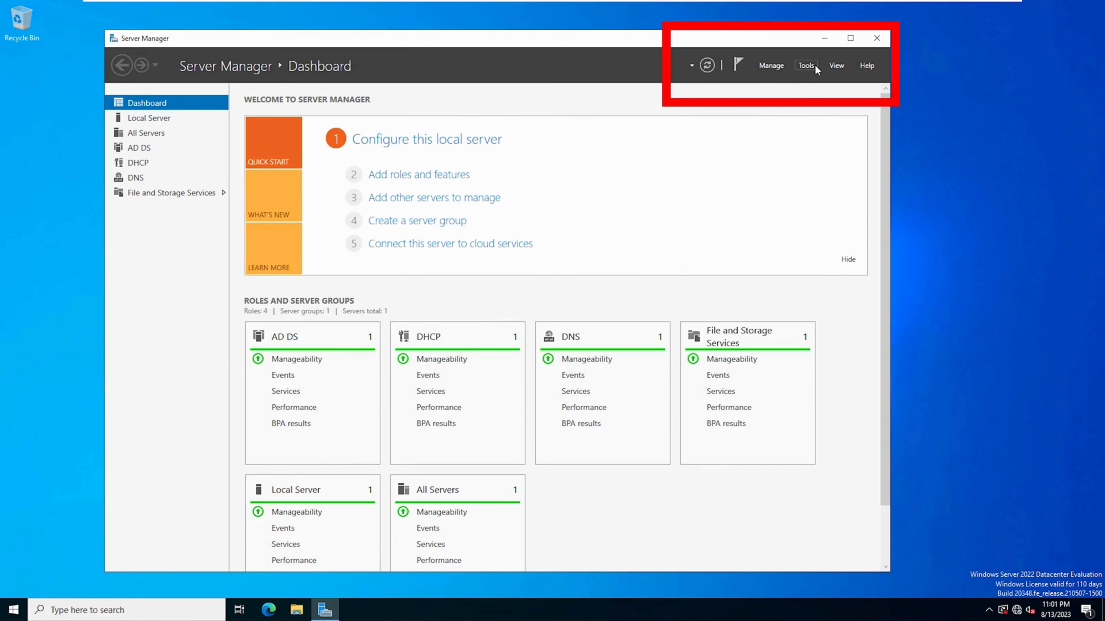
# - Reopen the DHCP console from Server Manager and expand the server's IPv4 node down to the contents of Test Scope
pyautogui.click(806, 66)
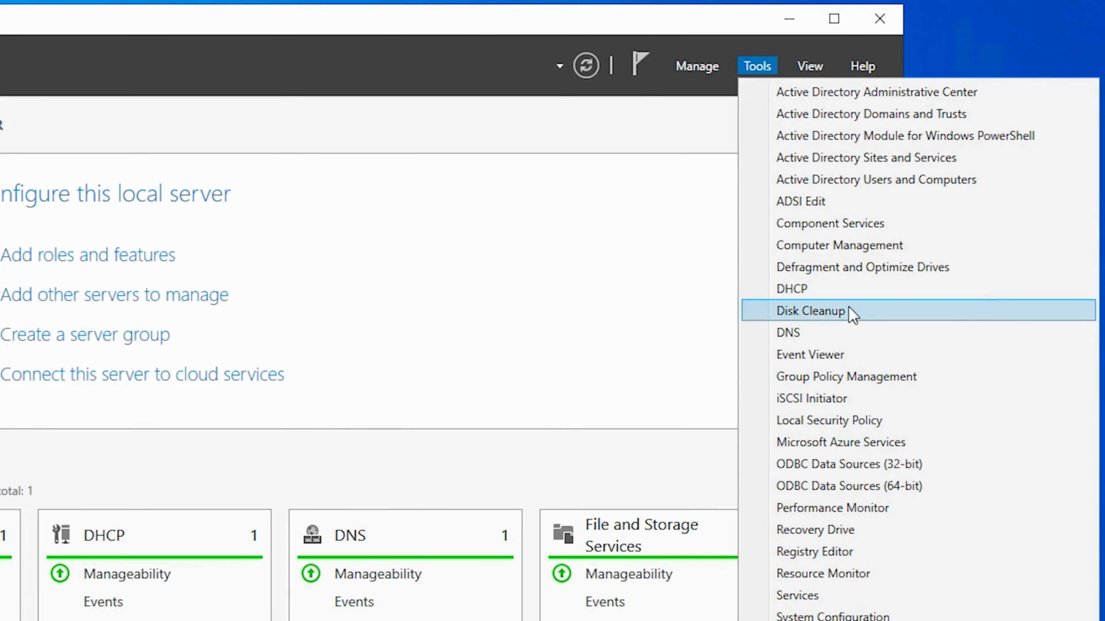
pyautogui.click(855, 290)
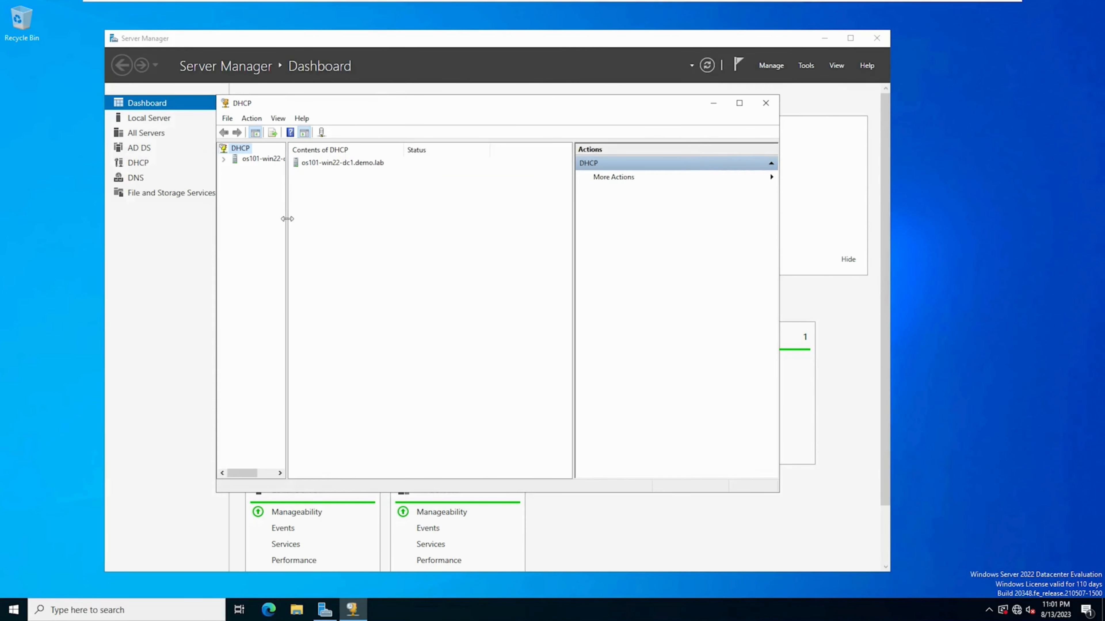
pyautogui.moveTo(287, 219); pyautogui.dragTo(349, 219)
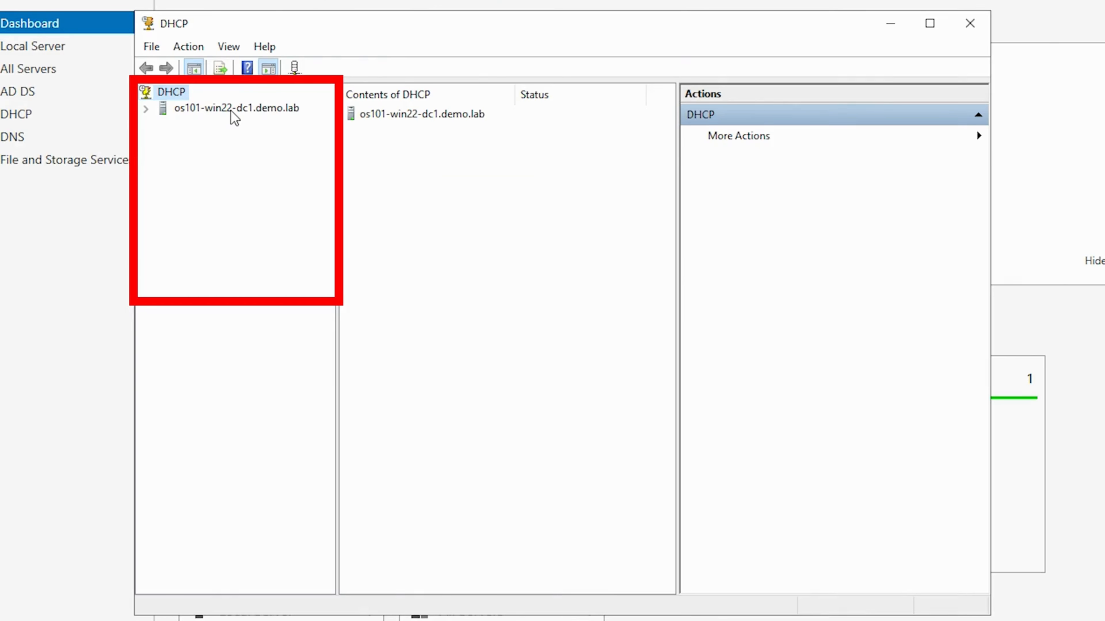
pyautogui.doubleClick(230, 111)
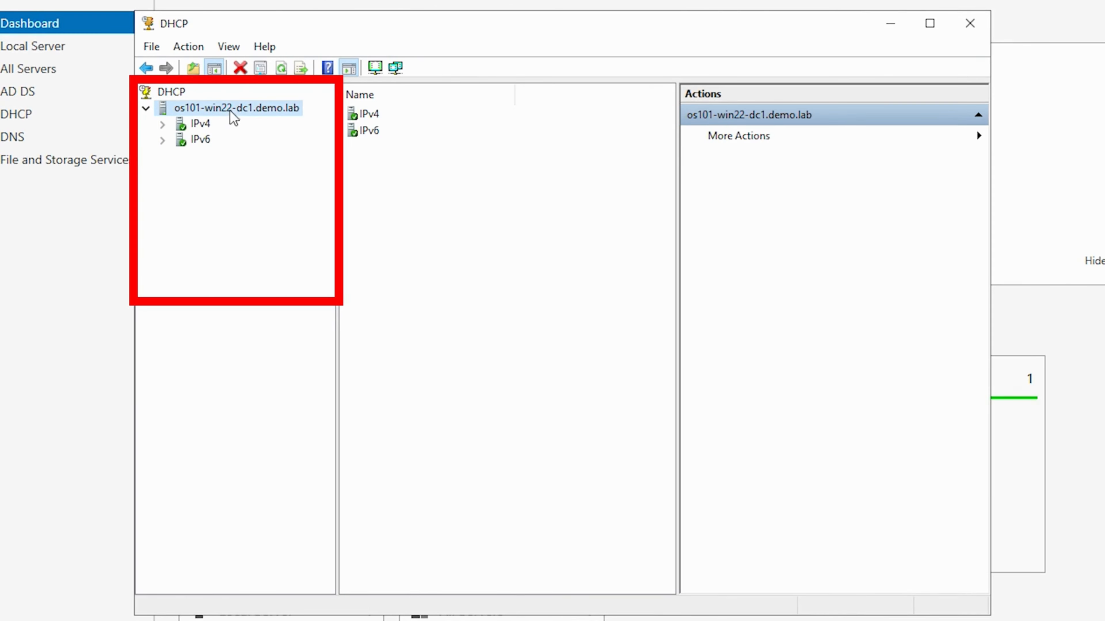
pyautogui.doubleClick(201, 124)
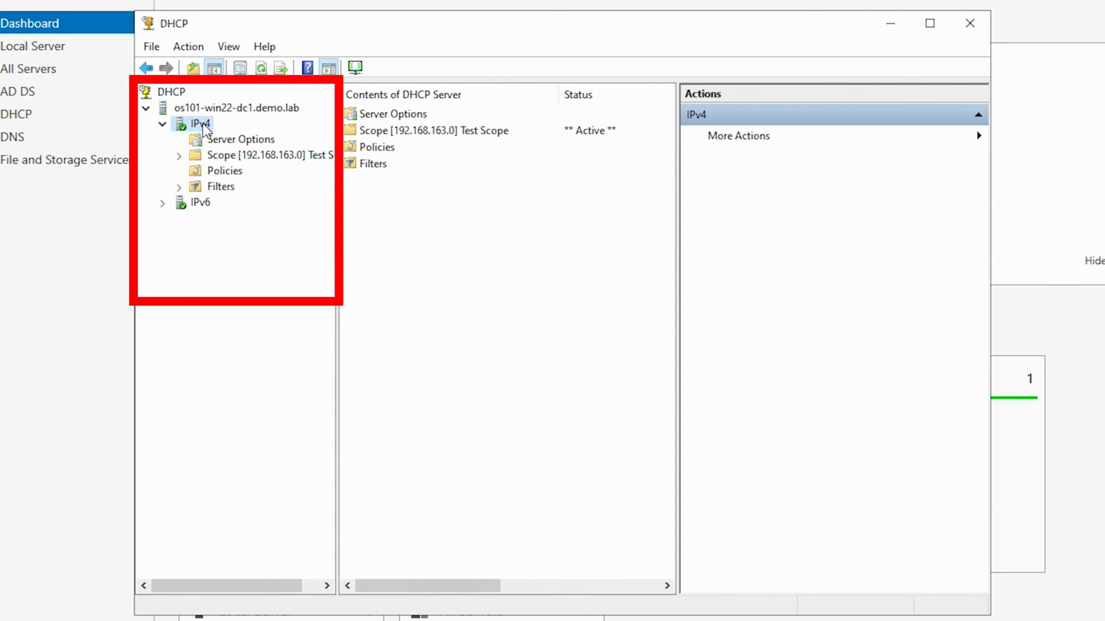
pyautogui.doubleClick(258, 157)
# - Add an exclusion range from 192.168.163.150 to 192.168.163.160 to the Test Scope's address pool
pyautogui.click(263, 172)
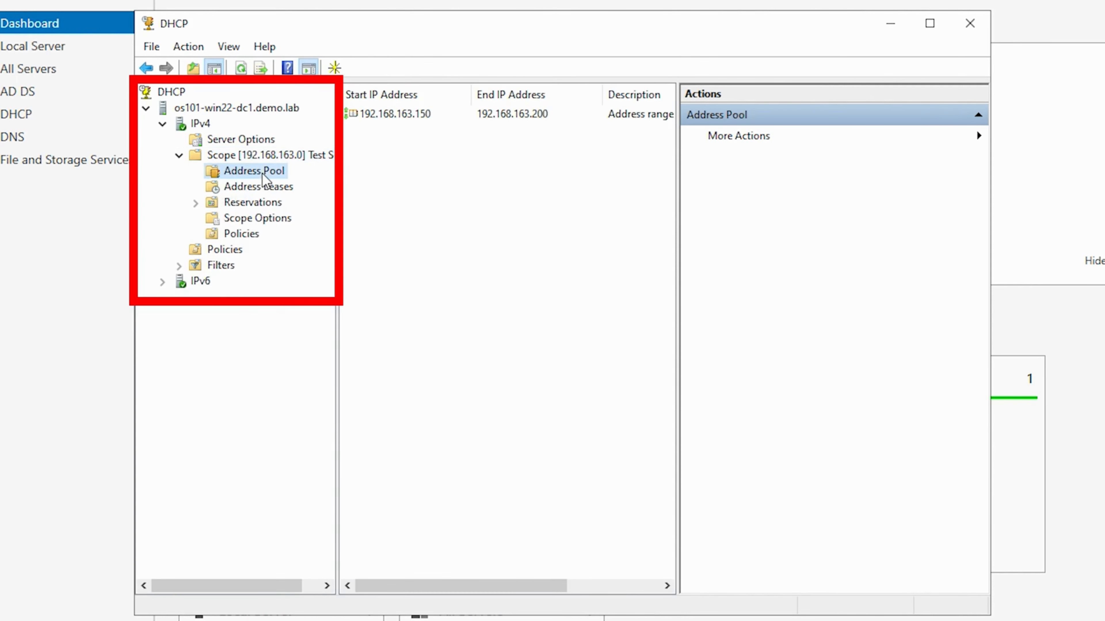
pyautogui.rightClick(263, 174)
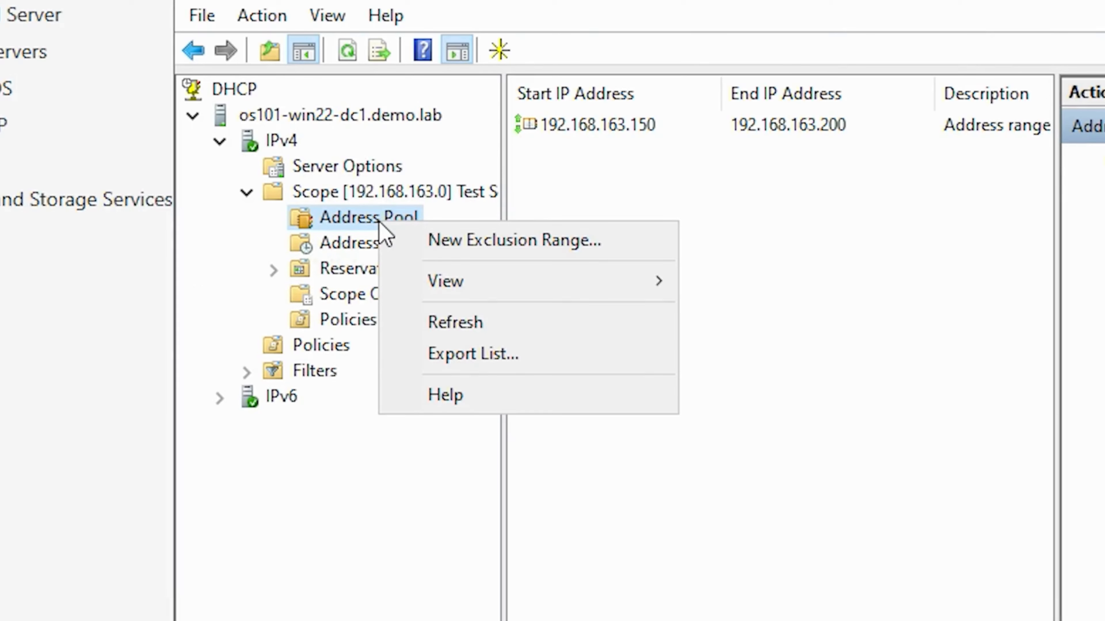
pyautogui.click(502, 240)
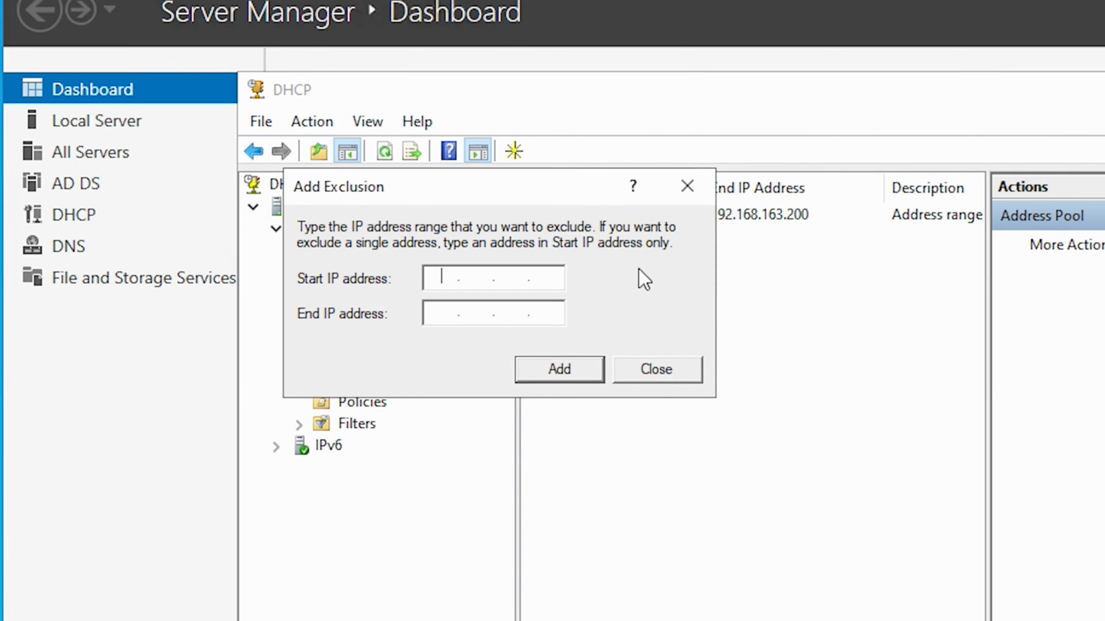
pyautogui.write('192.168.163.150')
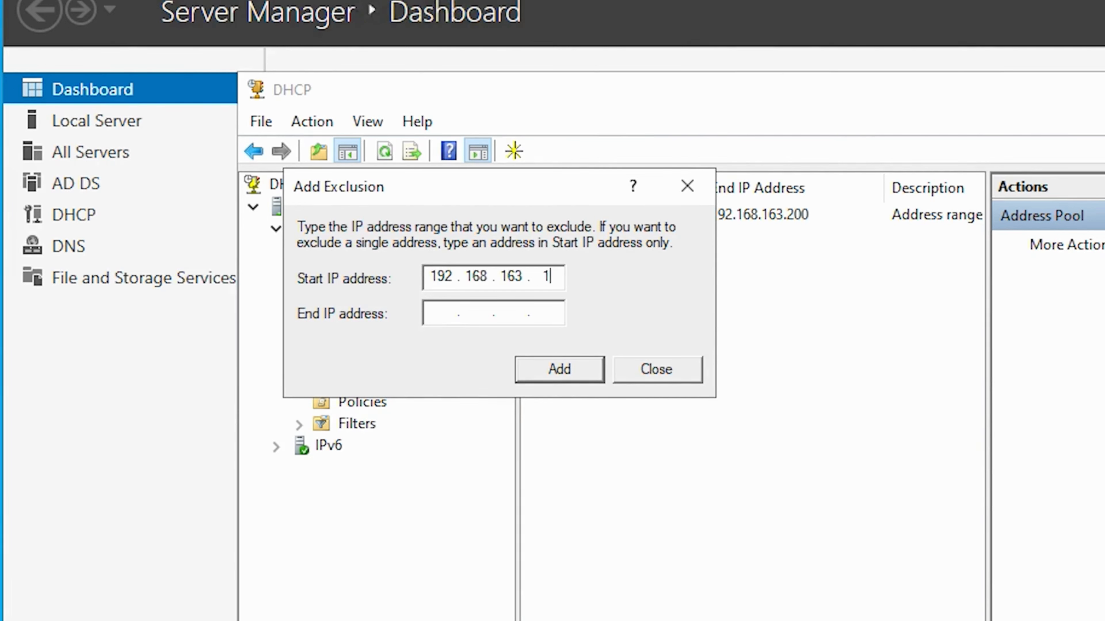
pyautogui.press('Tab')
pyautogui.write('192.168.163.160')
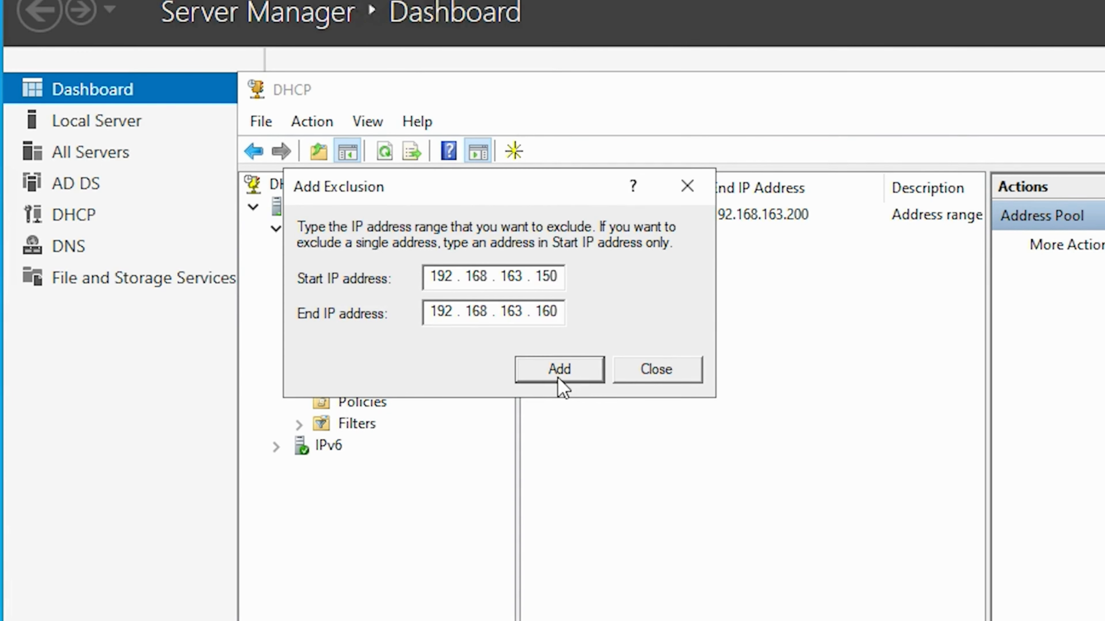
pyautogui.click(561, 374)
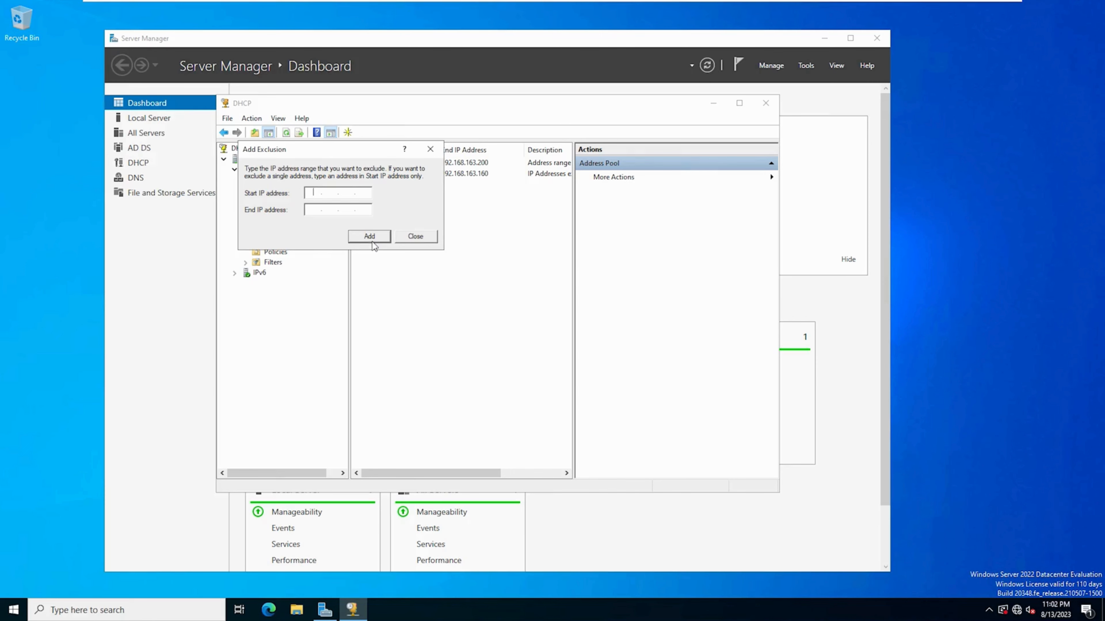
pyautogui.click(415, 236)
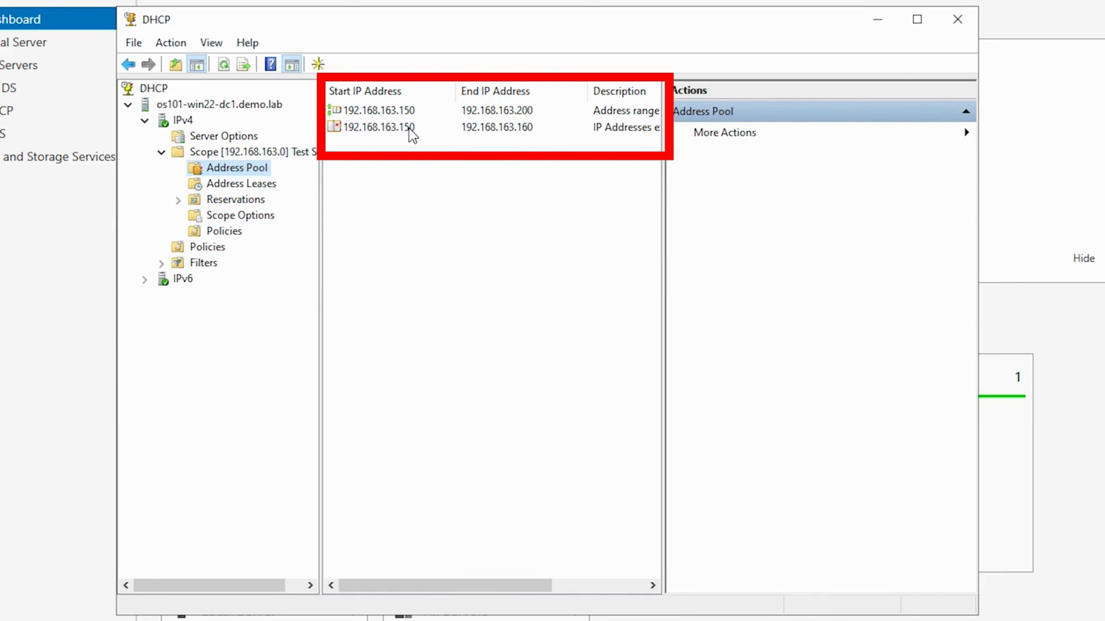